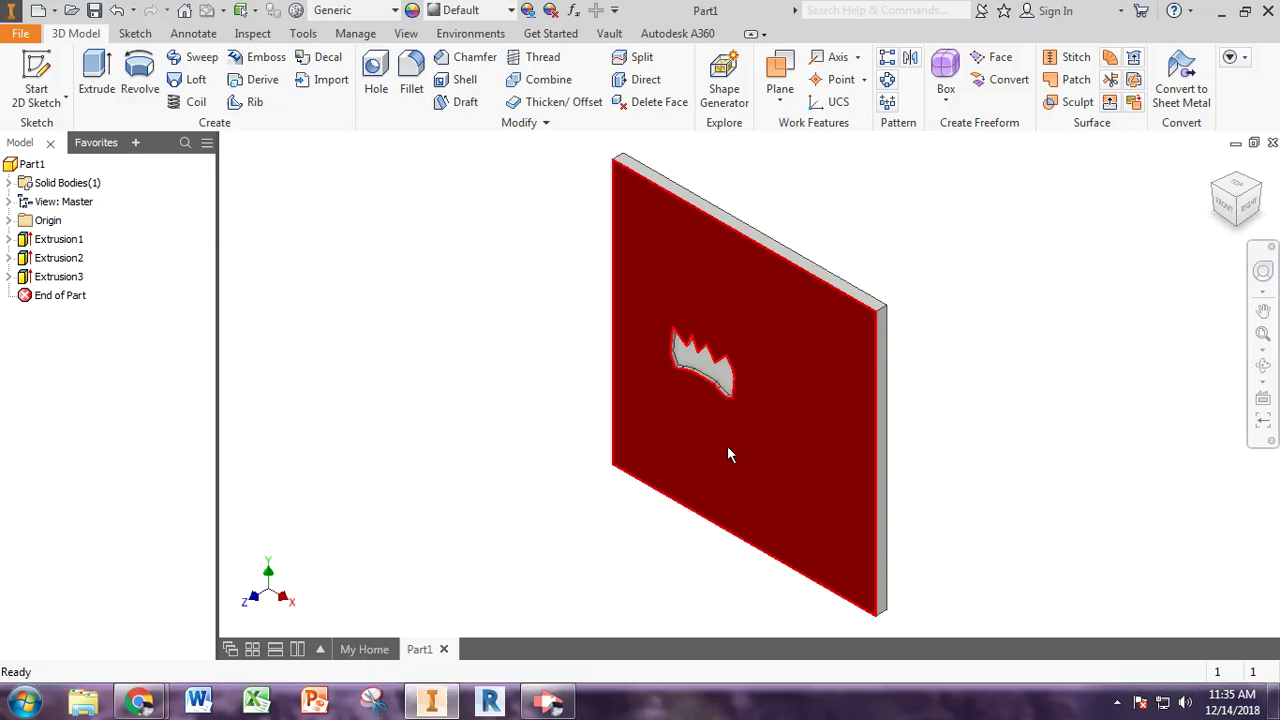
Step: Export the plate's front face as AutoCAD DXF file 'Tile-YOurName' in the Carving machine folder
right_click(727, 442)
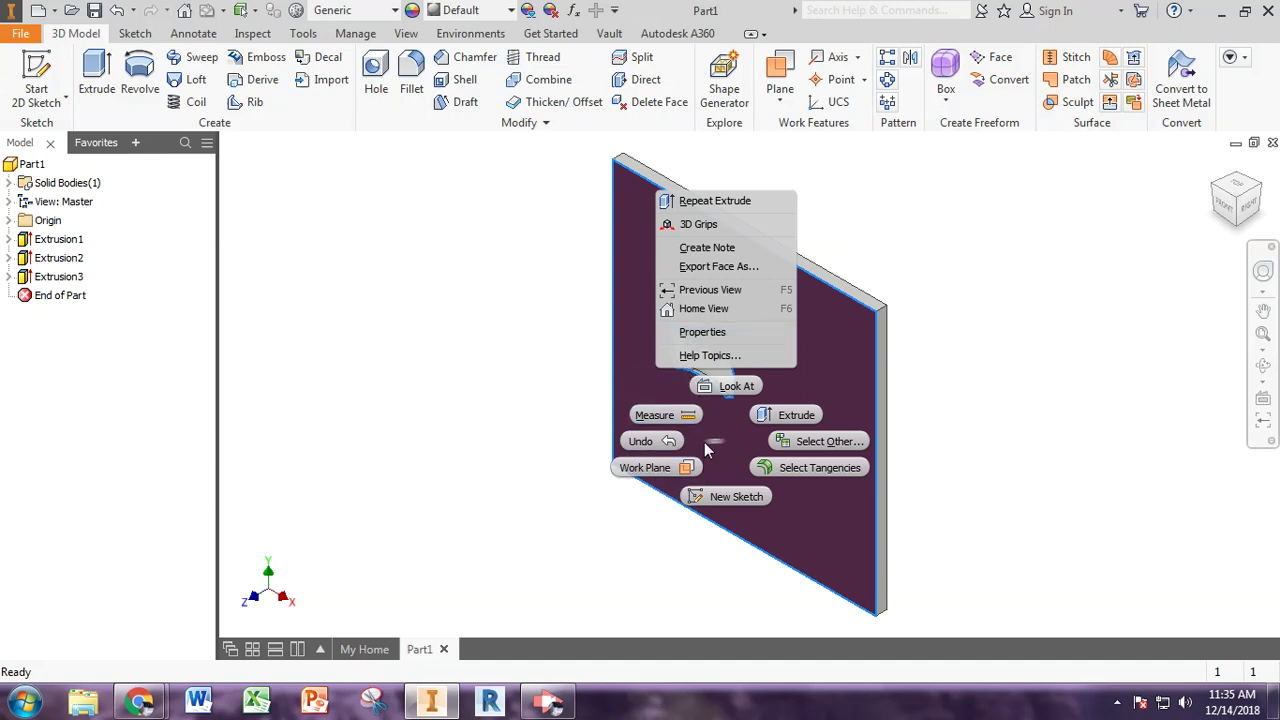
left_click(704, 268)
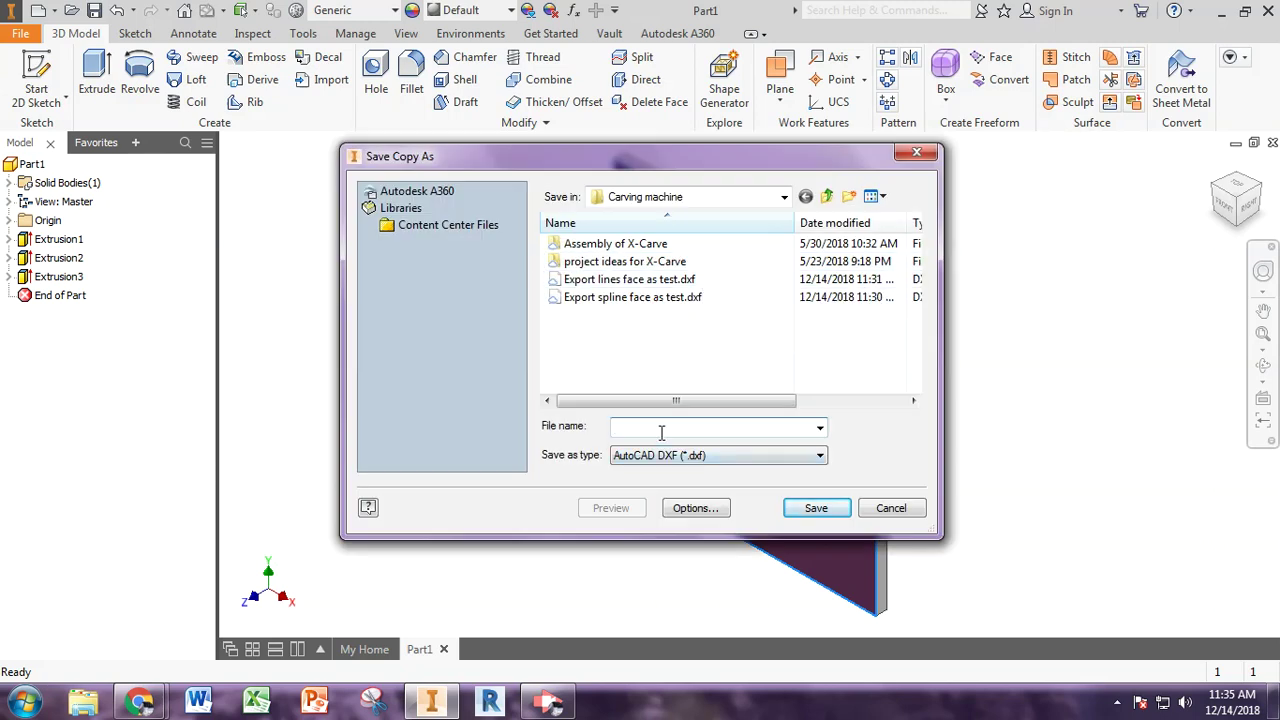
type("Tile-YOurName")
left_click(813, 510)
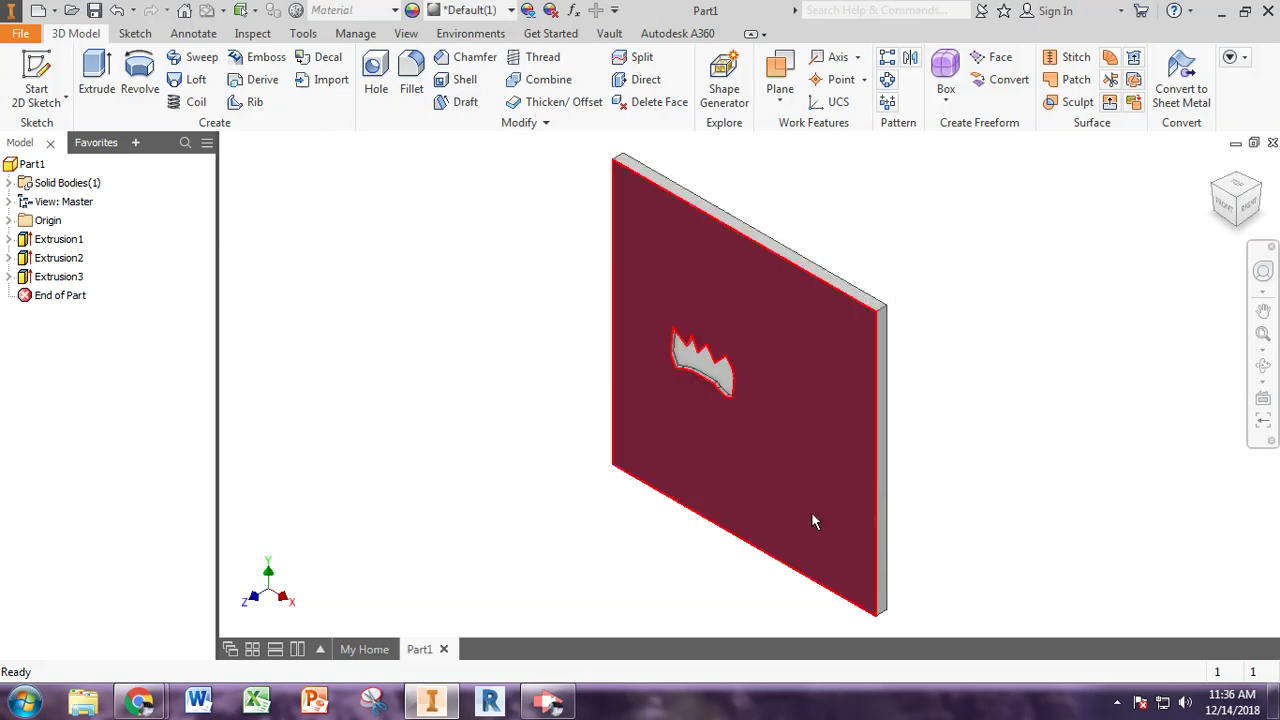
Step: In Chrome, search 'easel inventables' and open the Easel – Inventables site
mouse_move(139, 702)
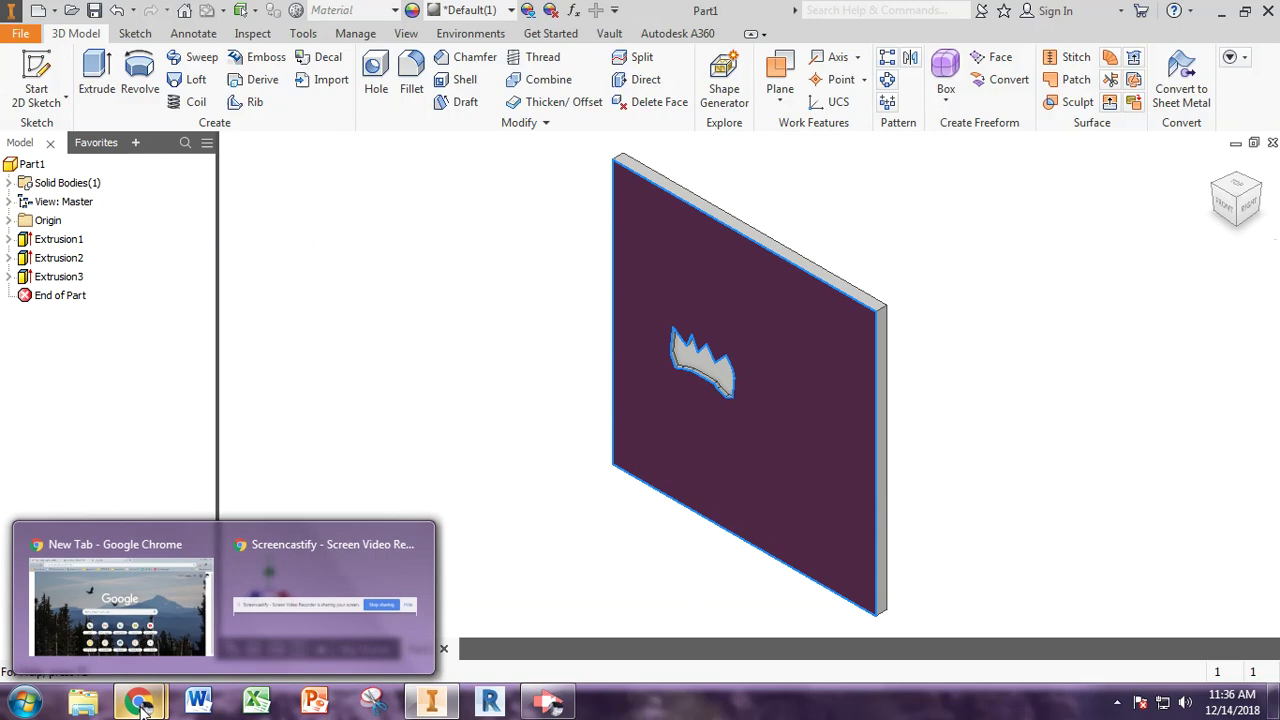
left_click(154, 604)
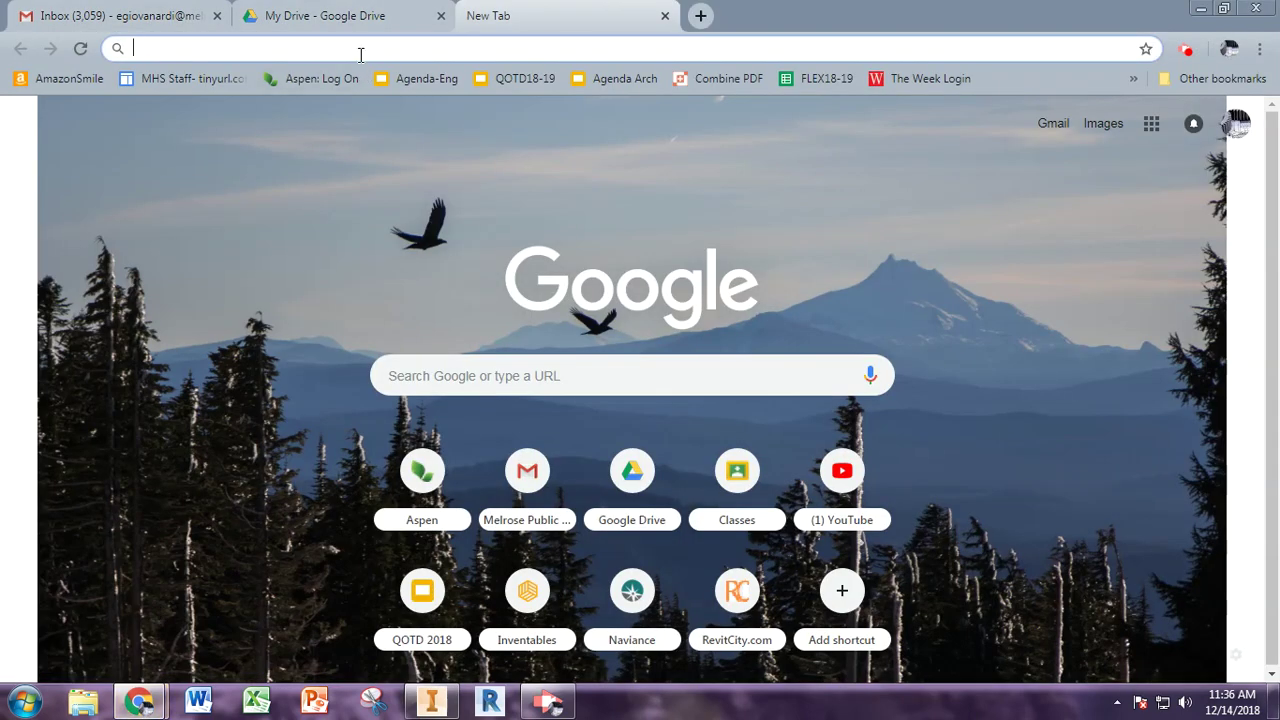
type("easel ")
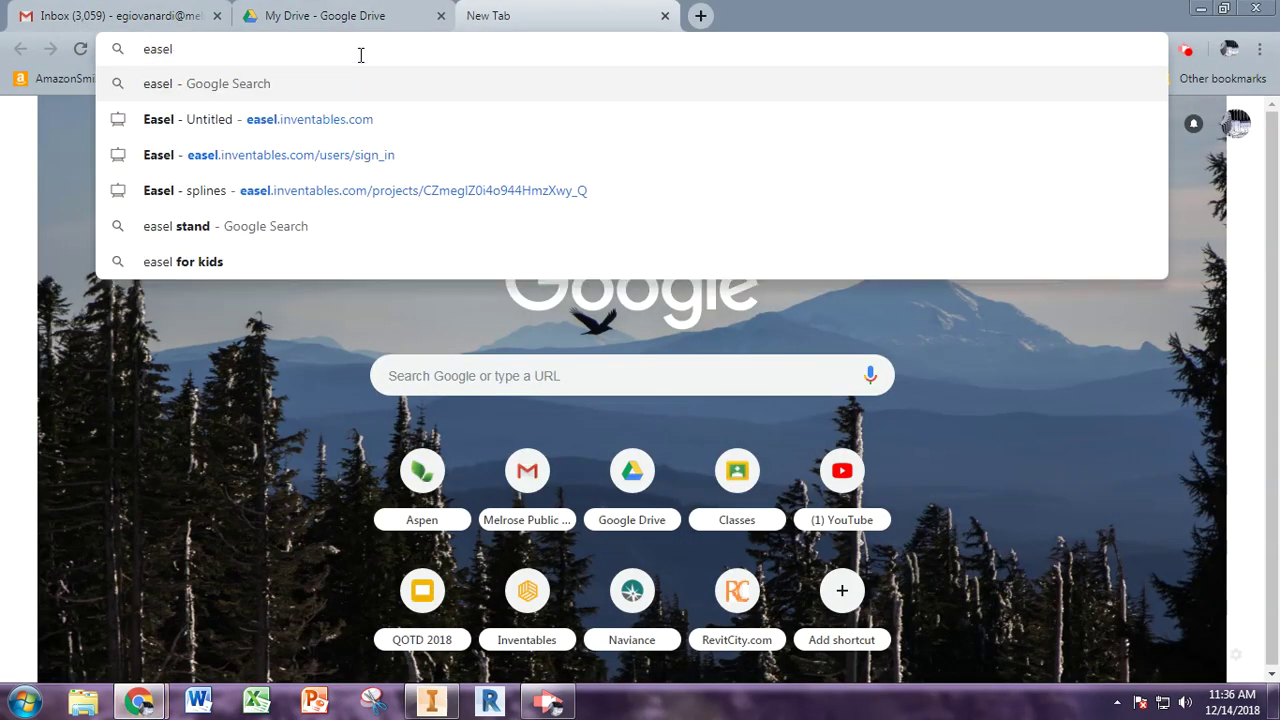
type("inventables")
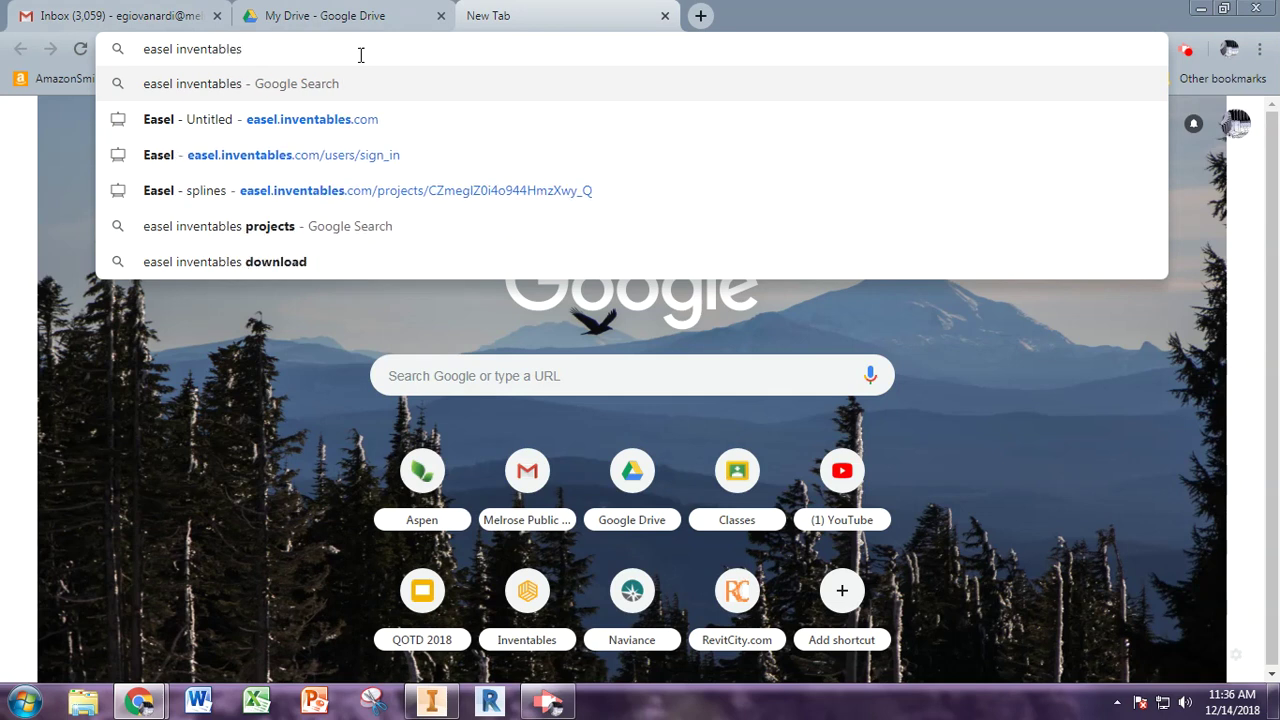
key("Return")
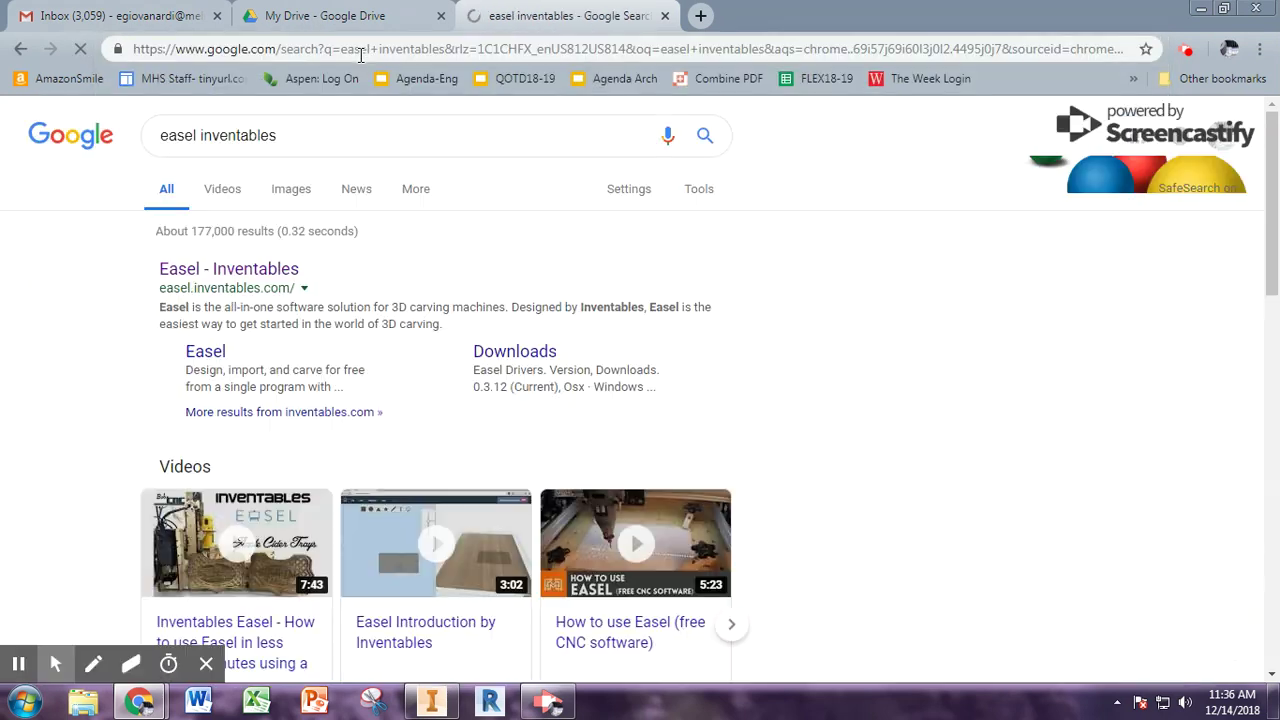
left_click(229, 266)
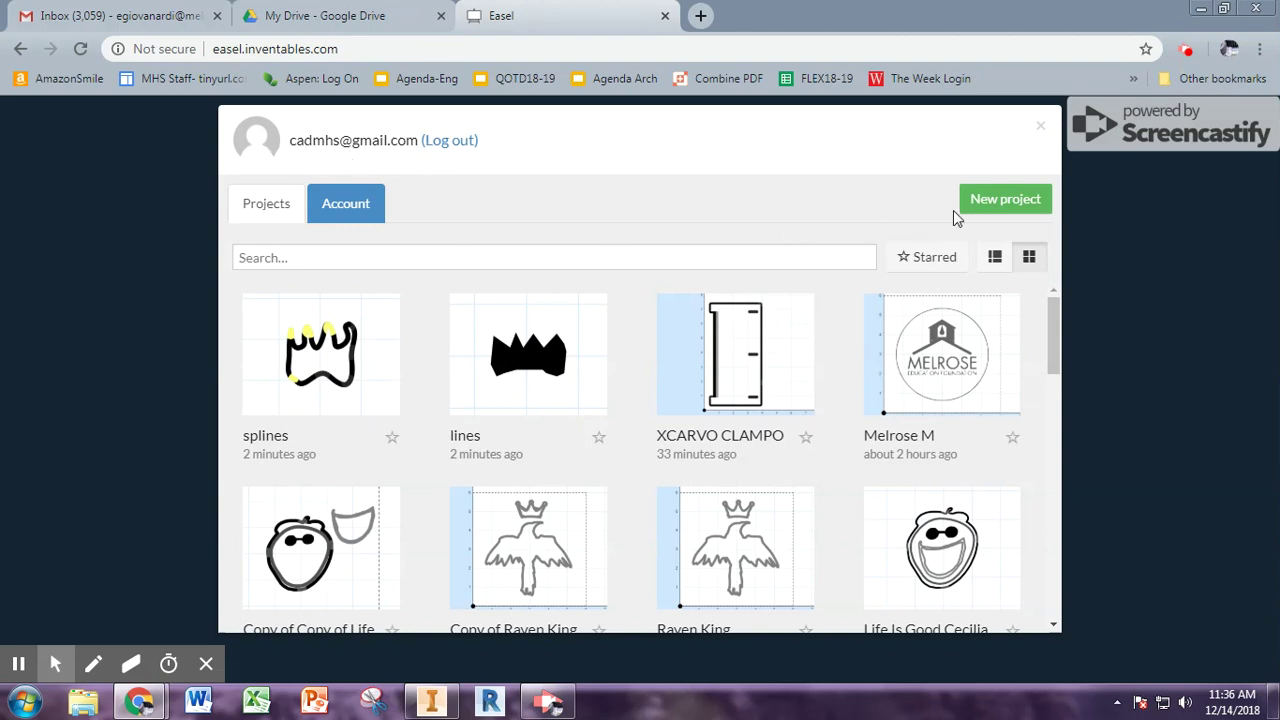
Step: Start a new Easel project and set its material to 2-Color HDPE, Red on White
left_click(1005, 205)
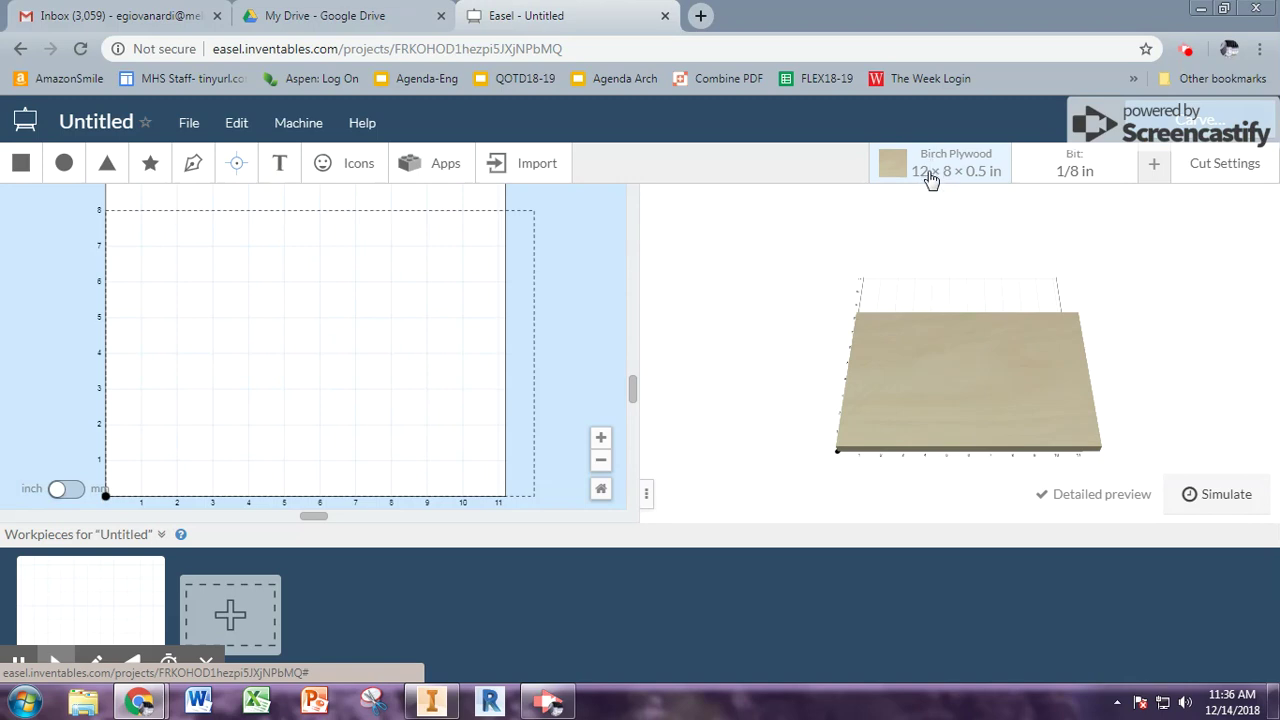
left_click(930, 177)
left_click(640, 298)
scroll(558, 520, "down", 1)
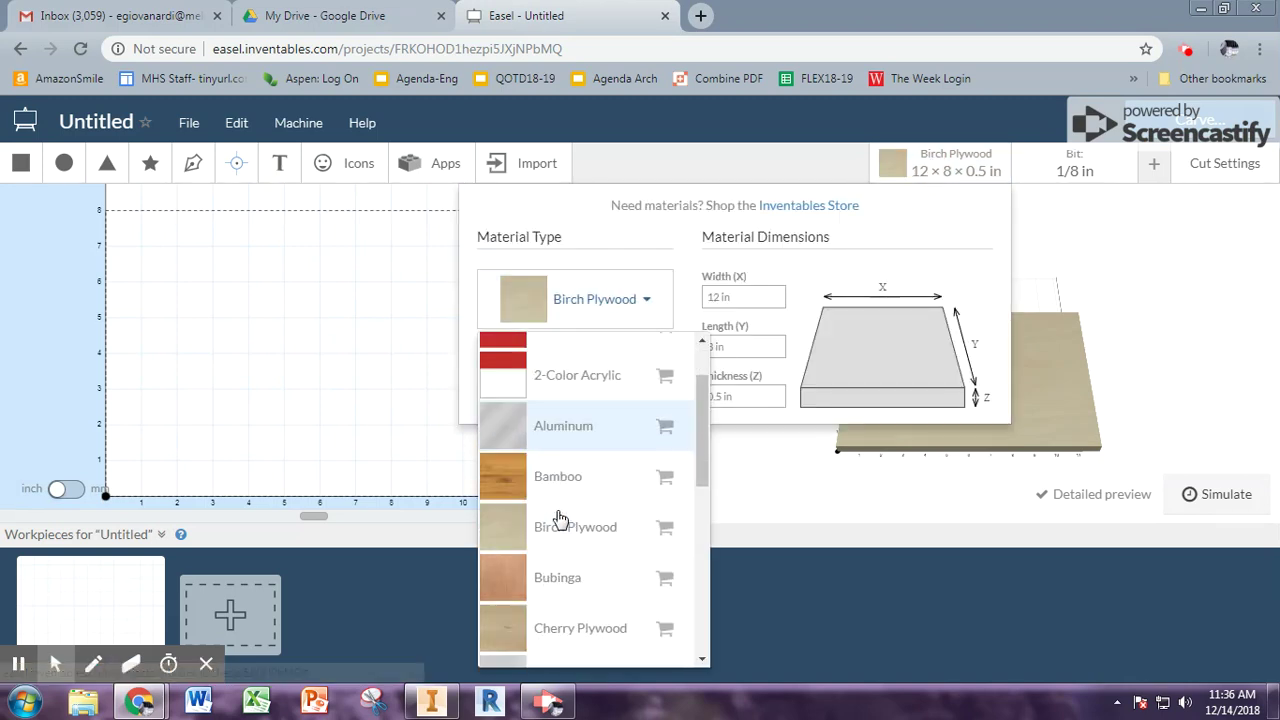
scroll(558, 520, "down", 3)
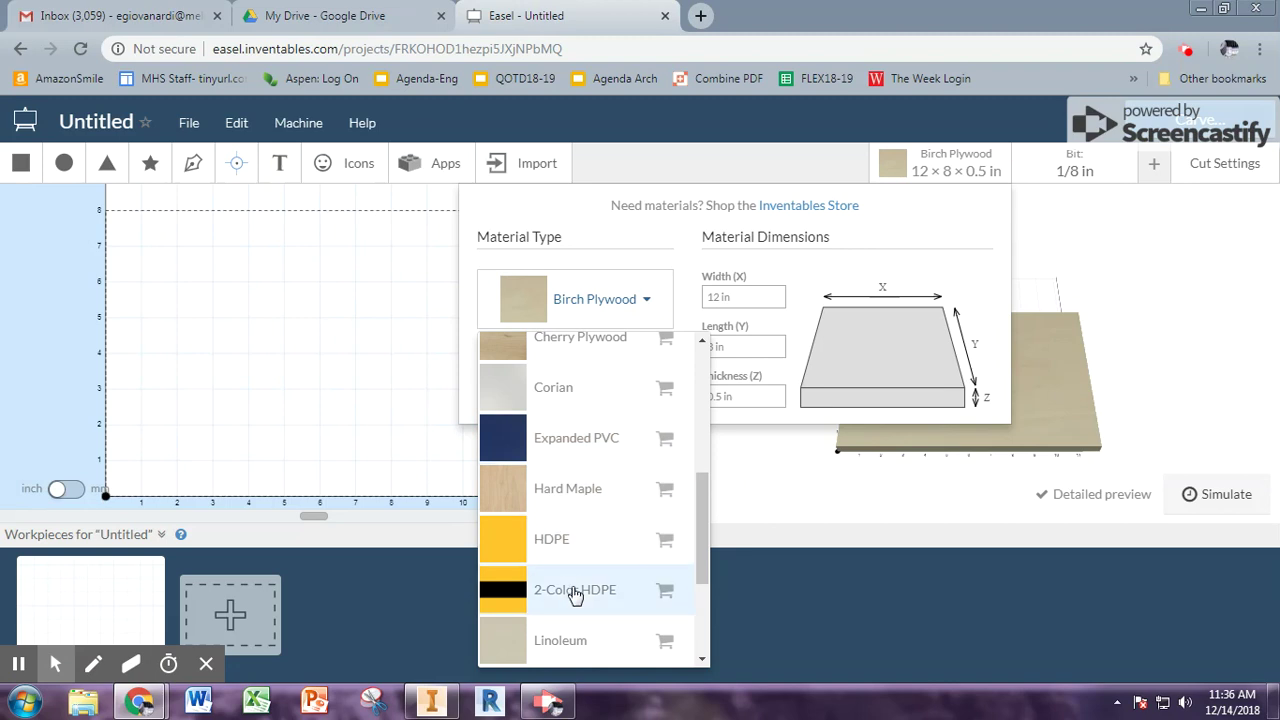
left_click(575, 592)
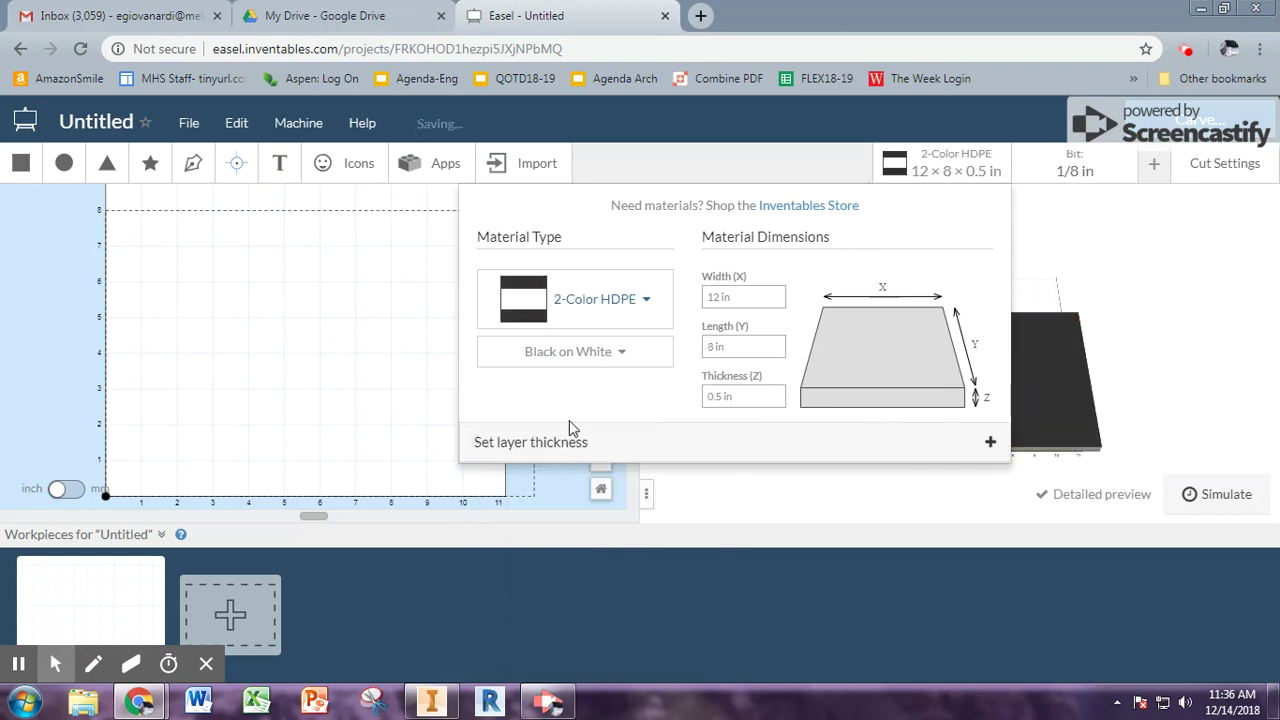
left_click(604, 358)
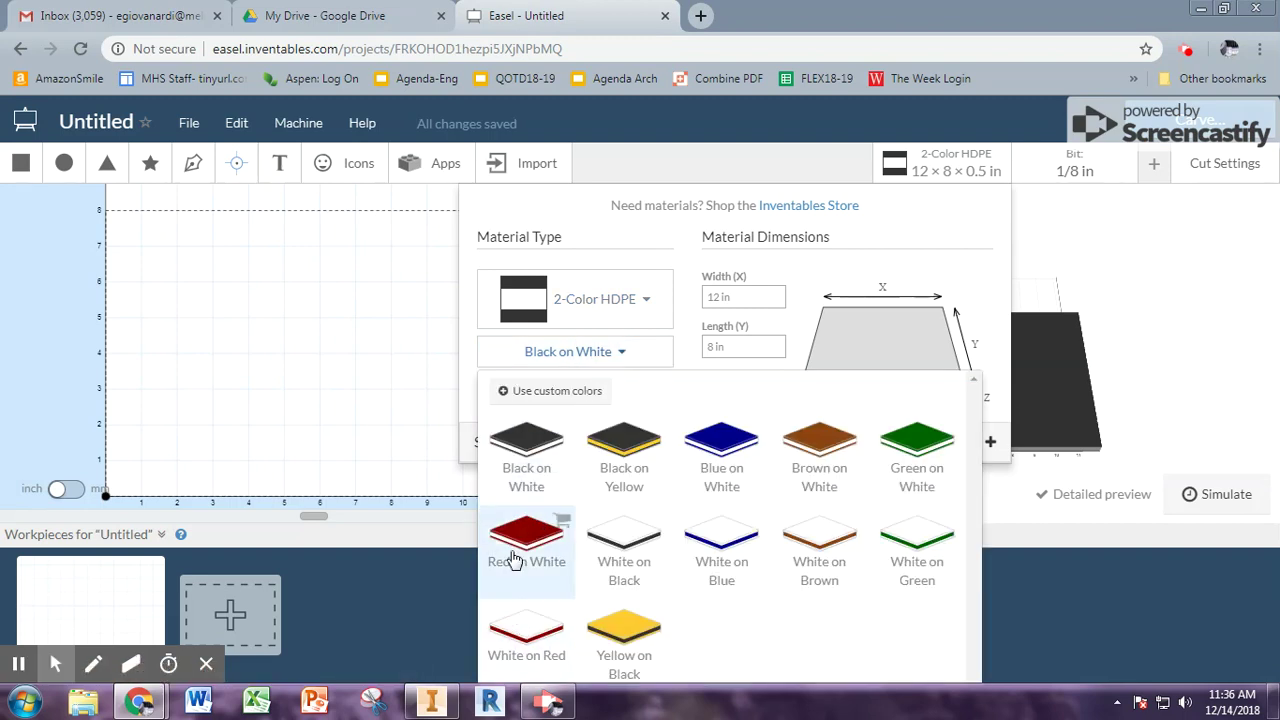
left_click(515, 545)
Step: Size the workpiece to 6 × 6 in with 0.25 in thickness
left_click(744, 297)
key("ctrl+a")
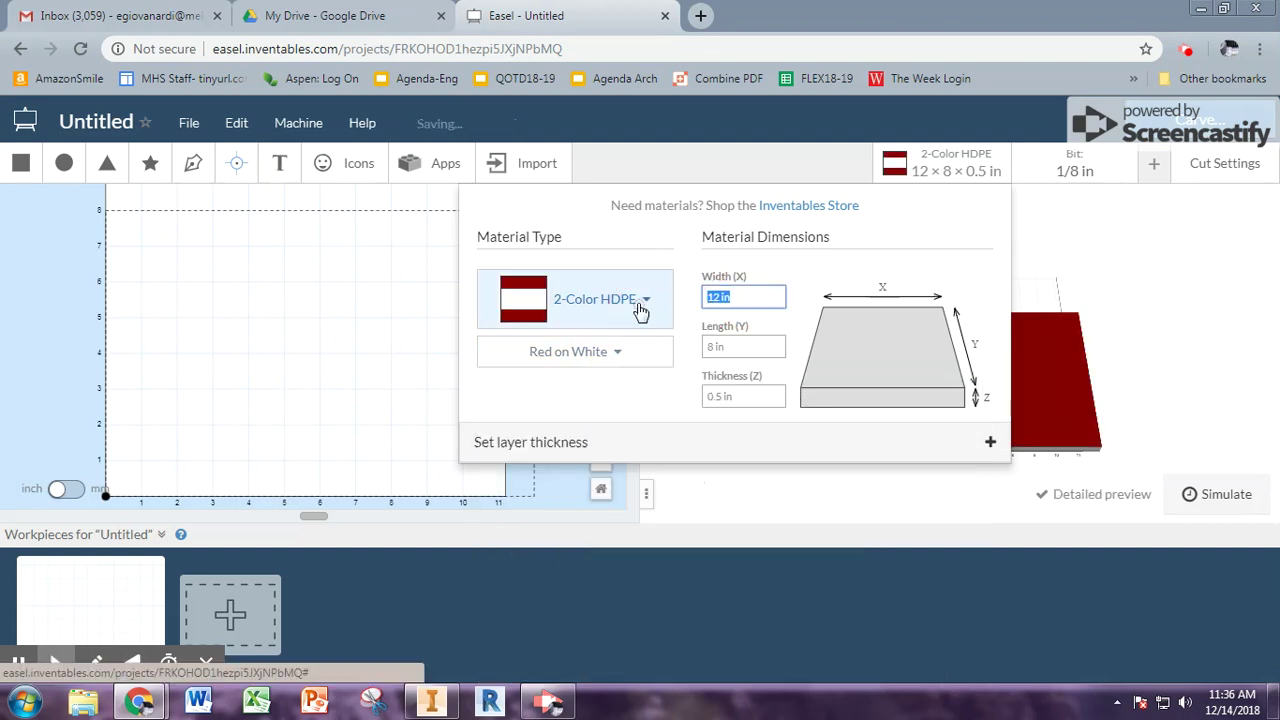
type("6")
key("Tab")
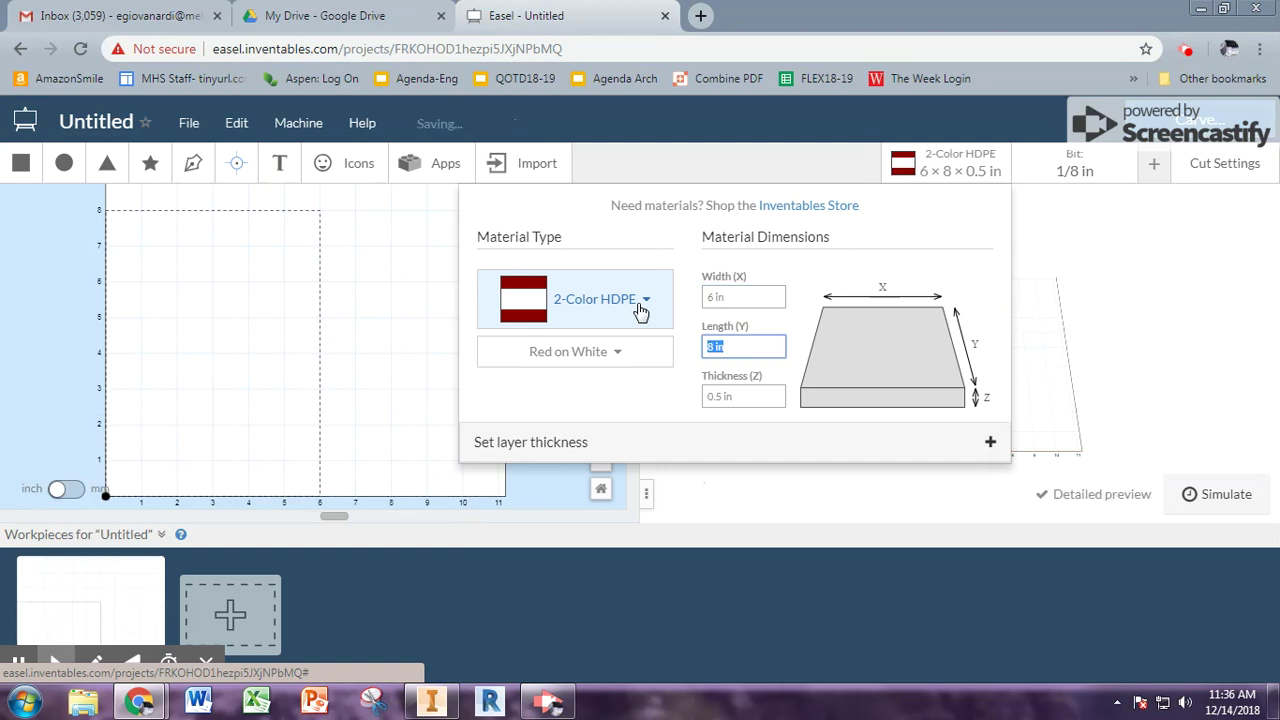
type("6")
key("Tab")
key("BackSpace")
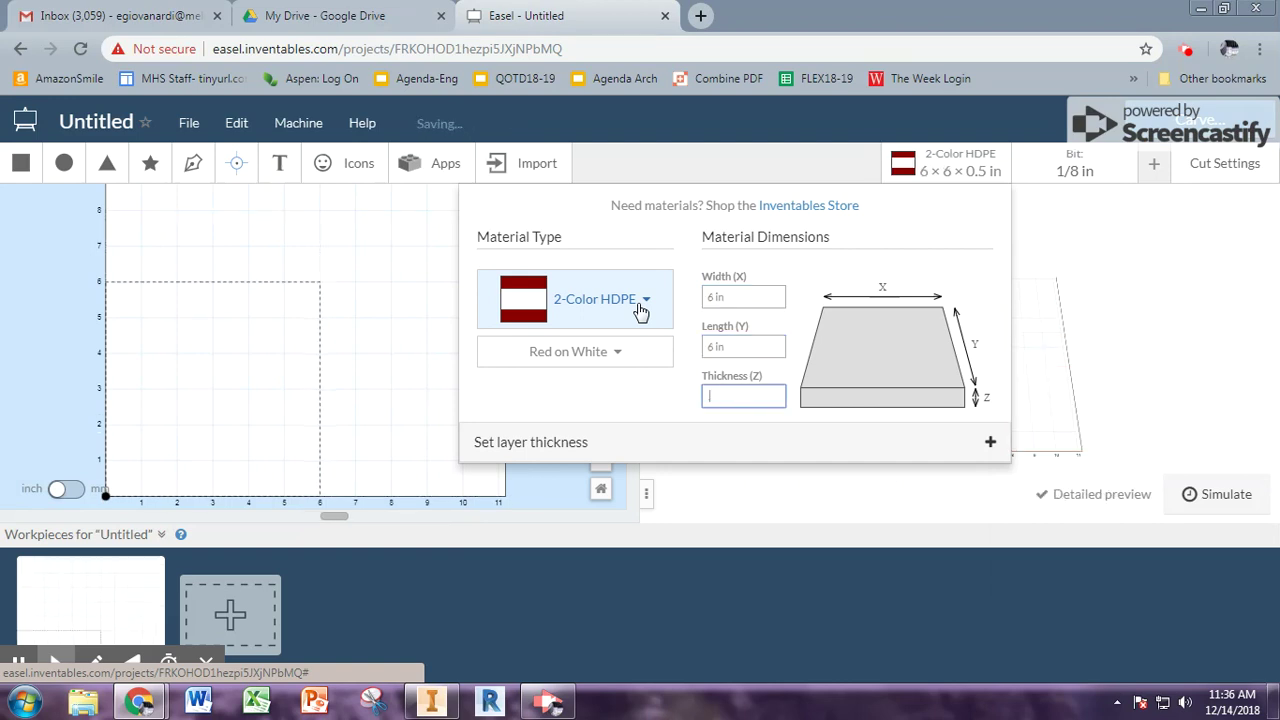
type(".25")
key("Tab")
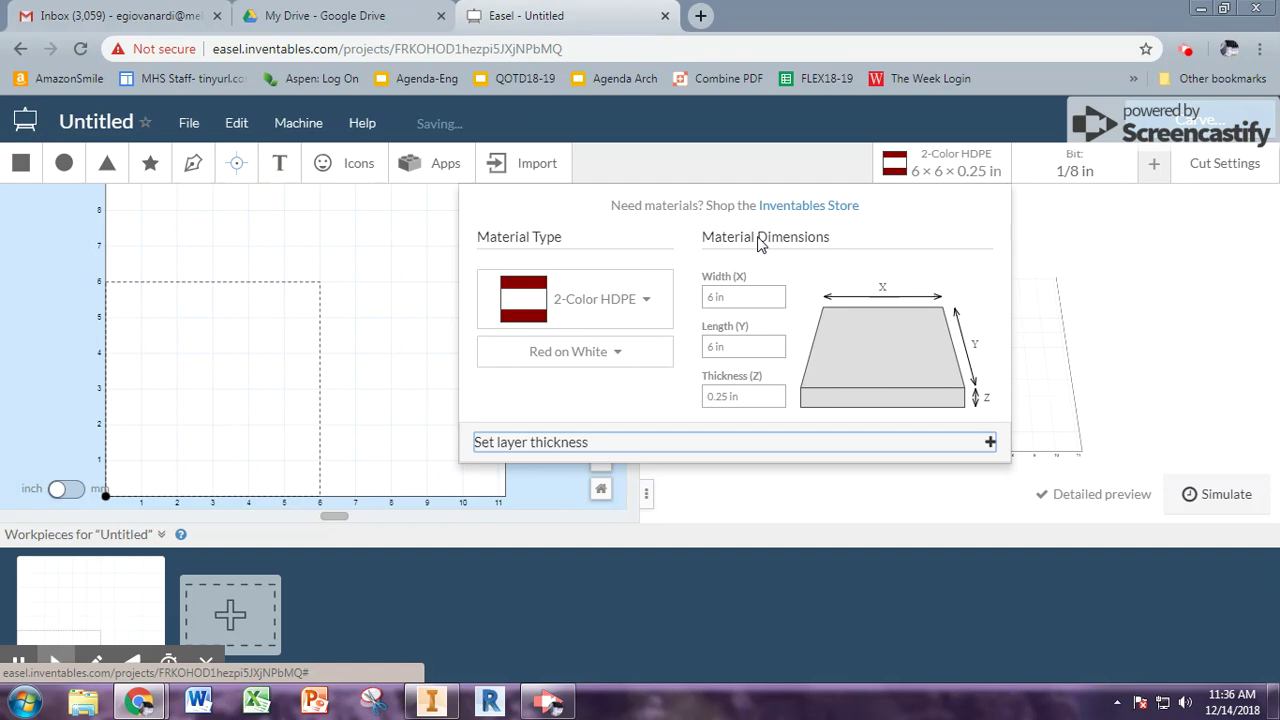
left_click(440, 410)
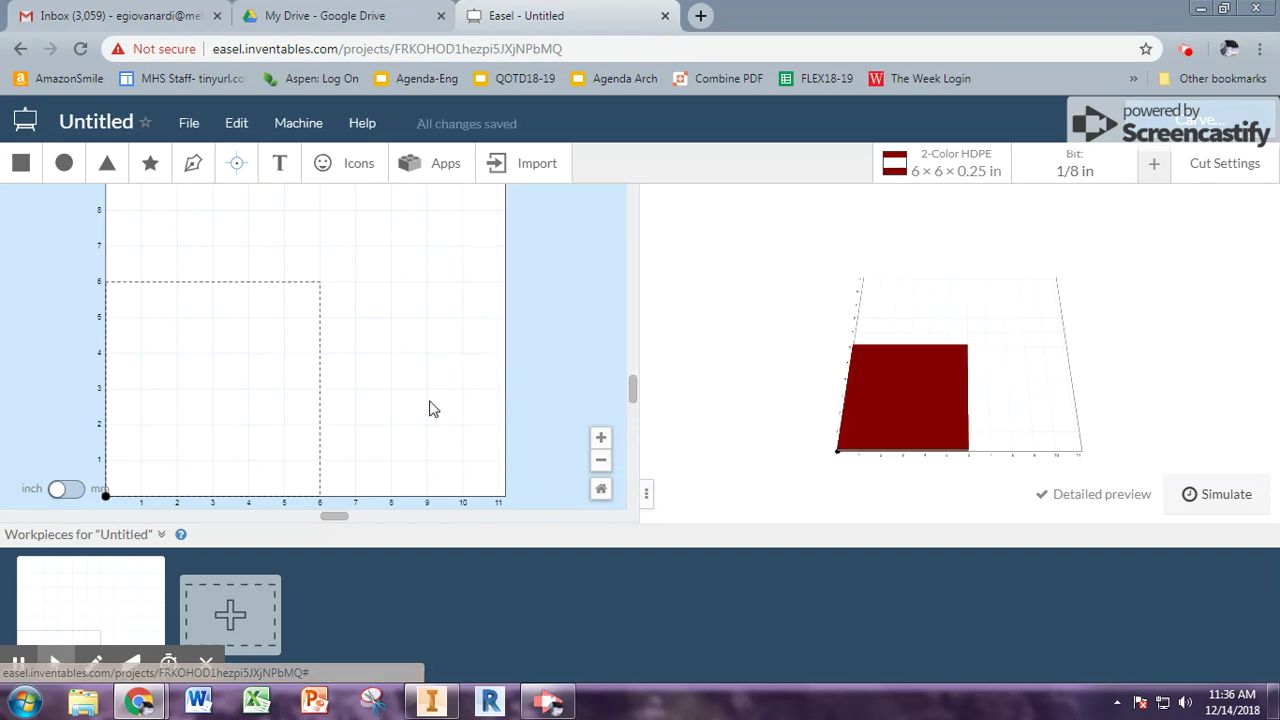
Step: Upload Tile-YOurName.dxf through the DXF Import app and import it onto the workpiece
left_click(531, 170)
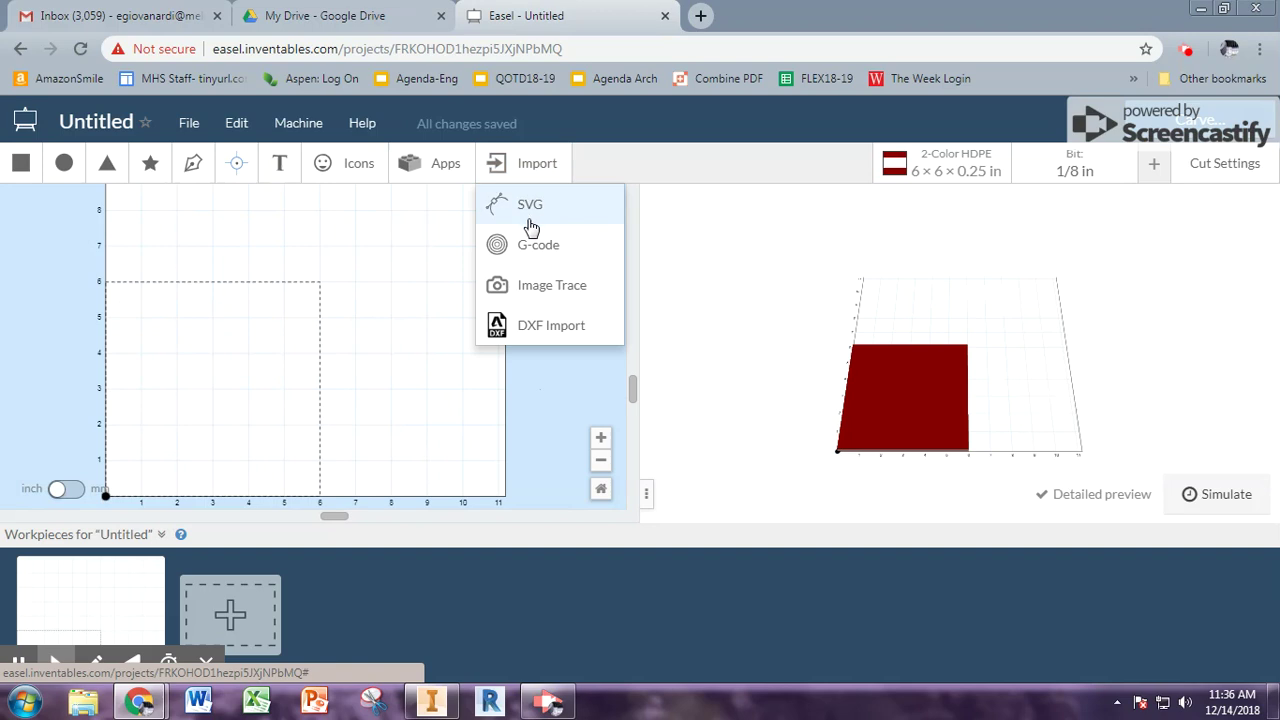
left_click(551, 327)
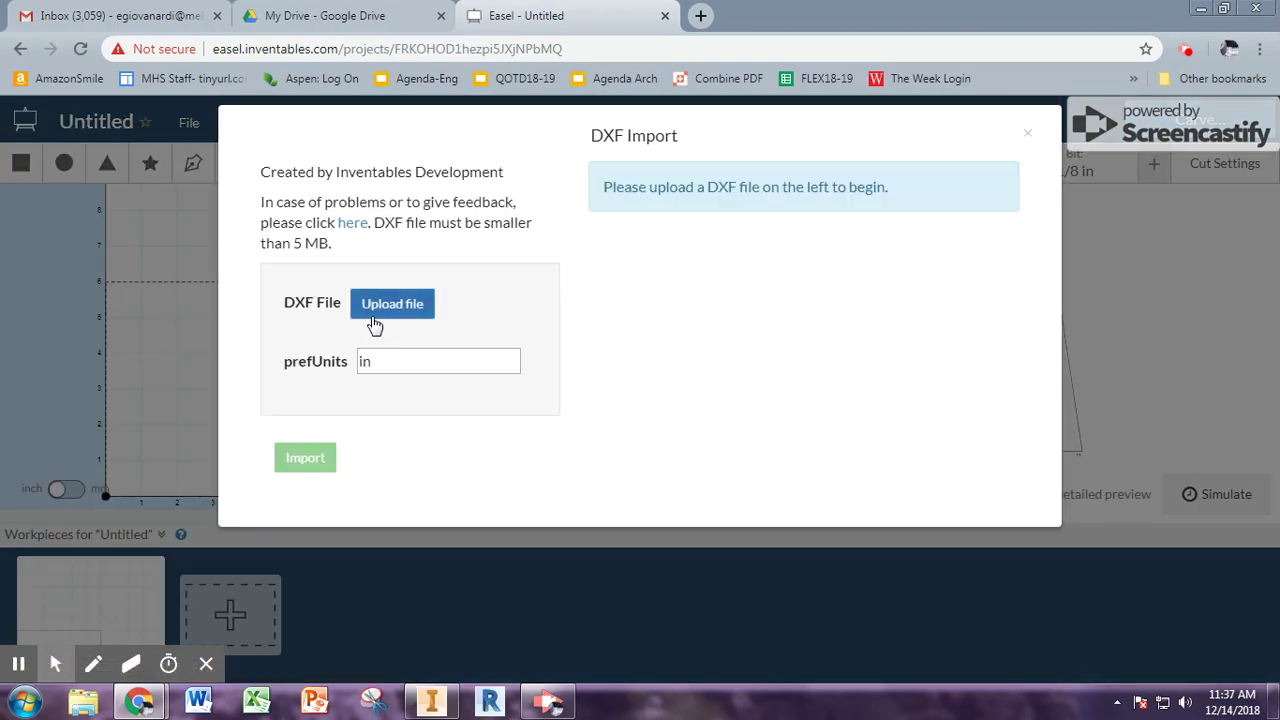
left_click(385, 314)
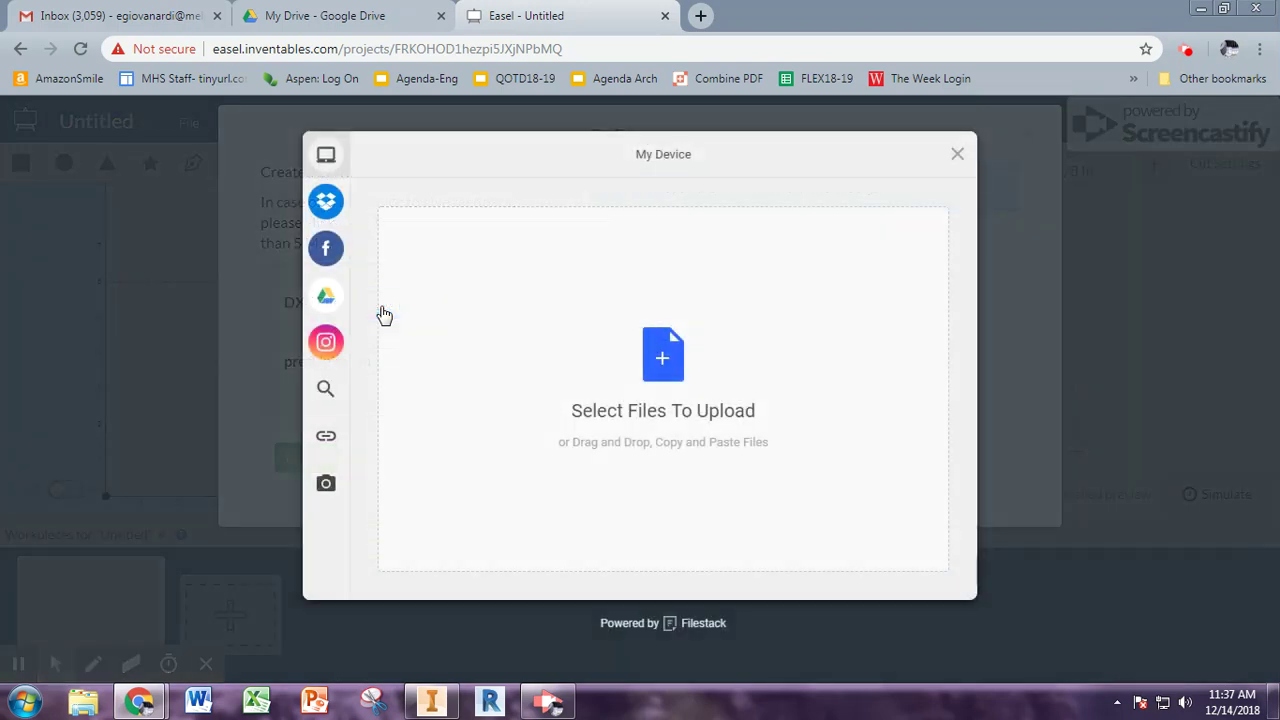
left_click(660, 368)
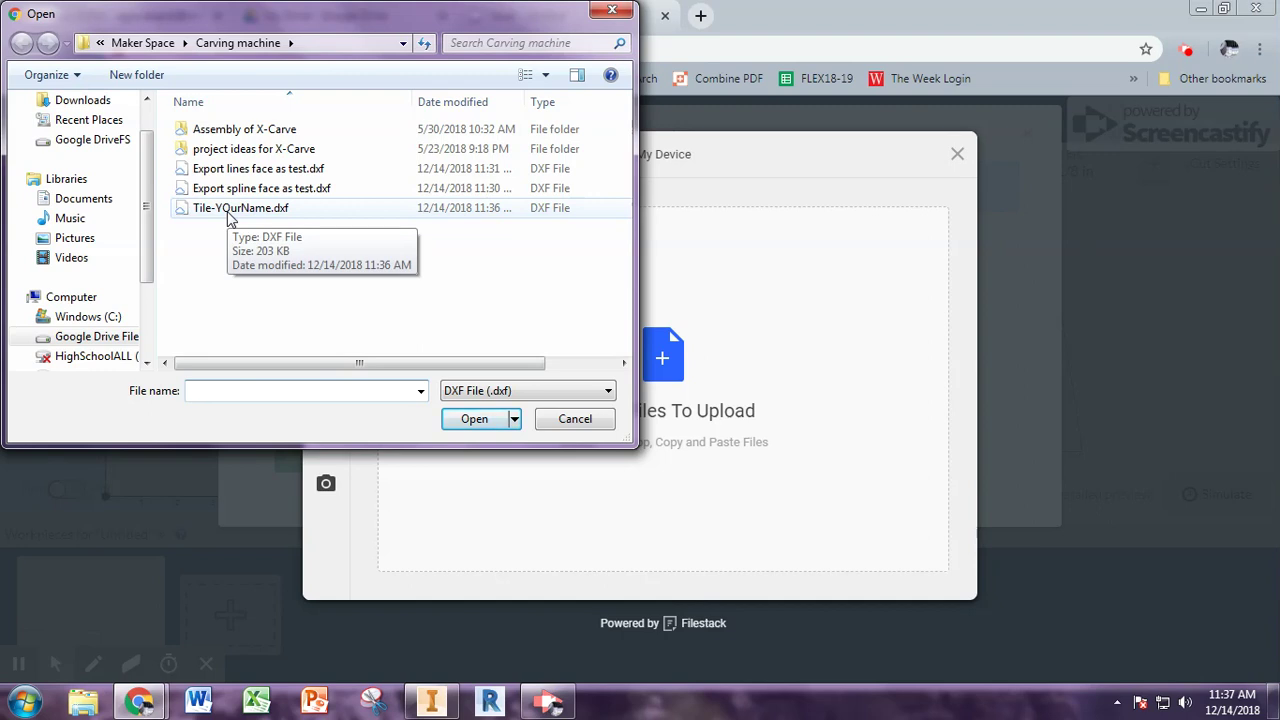
left_click(228, 210)
left_click(500, 420)
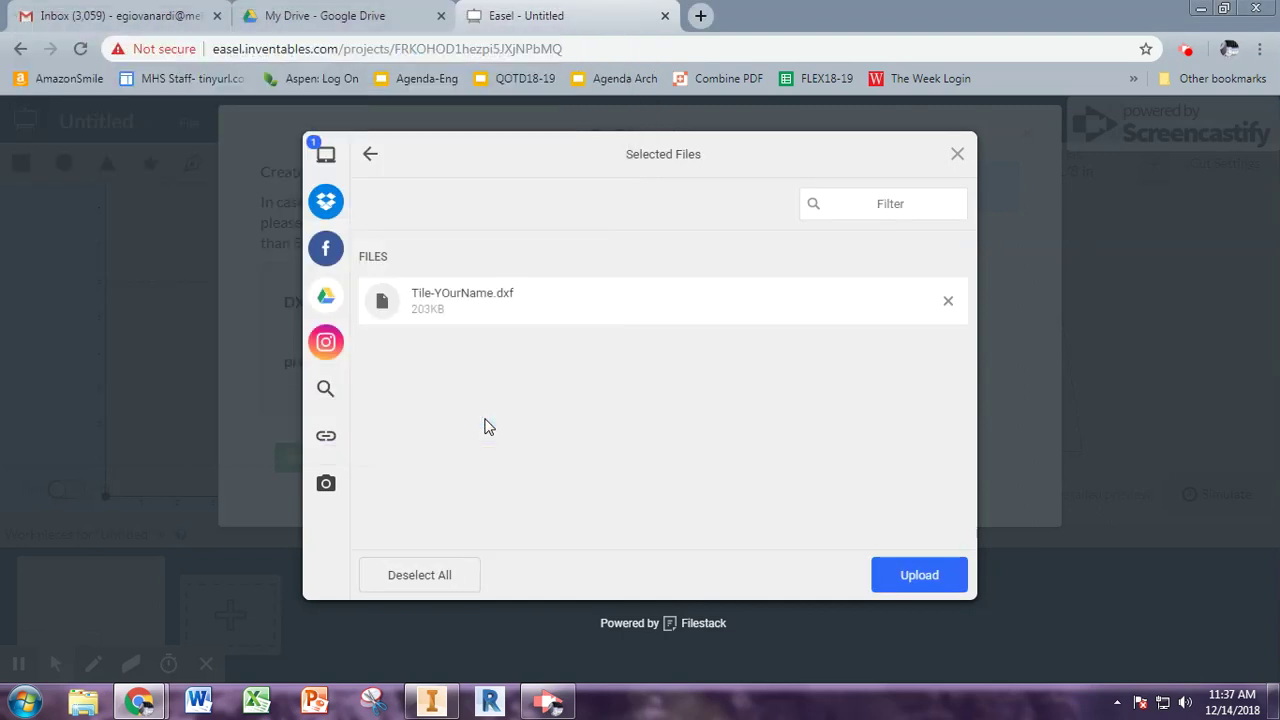
left_click(905, 588)
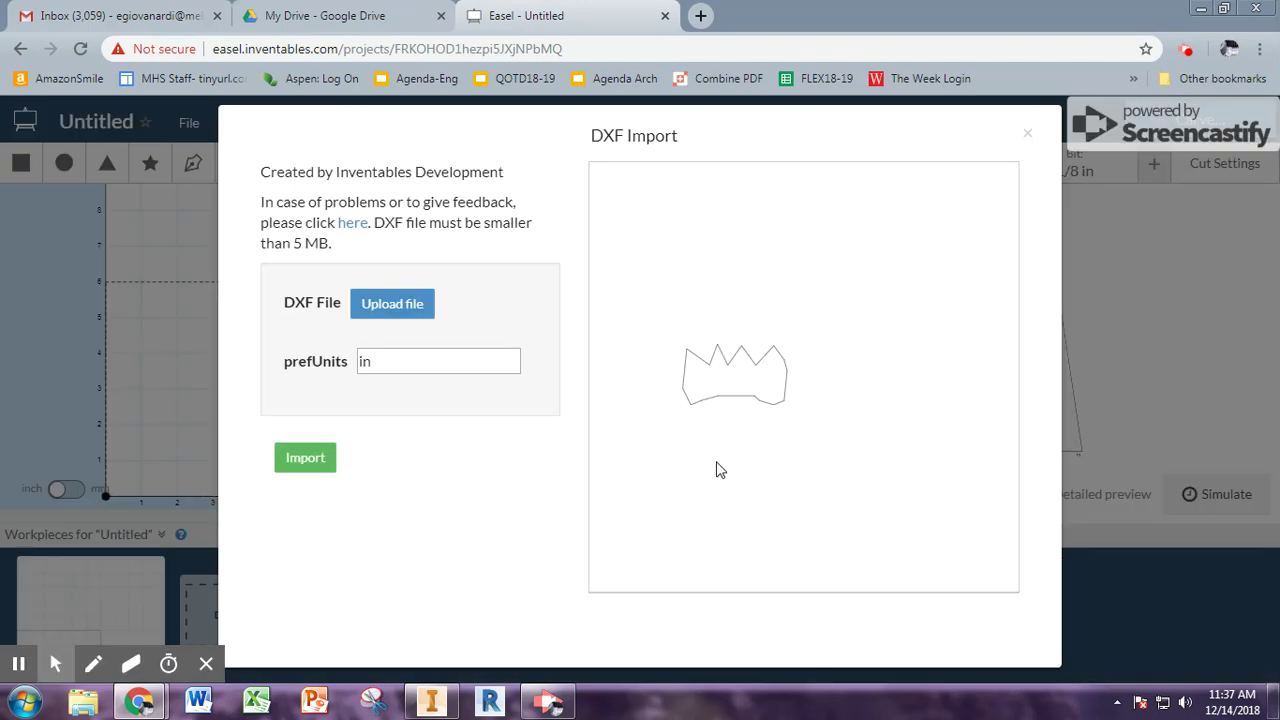
left_click(320, 458)
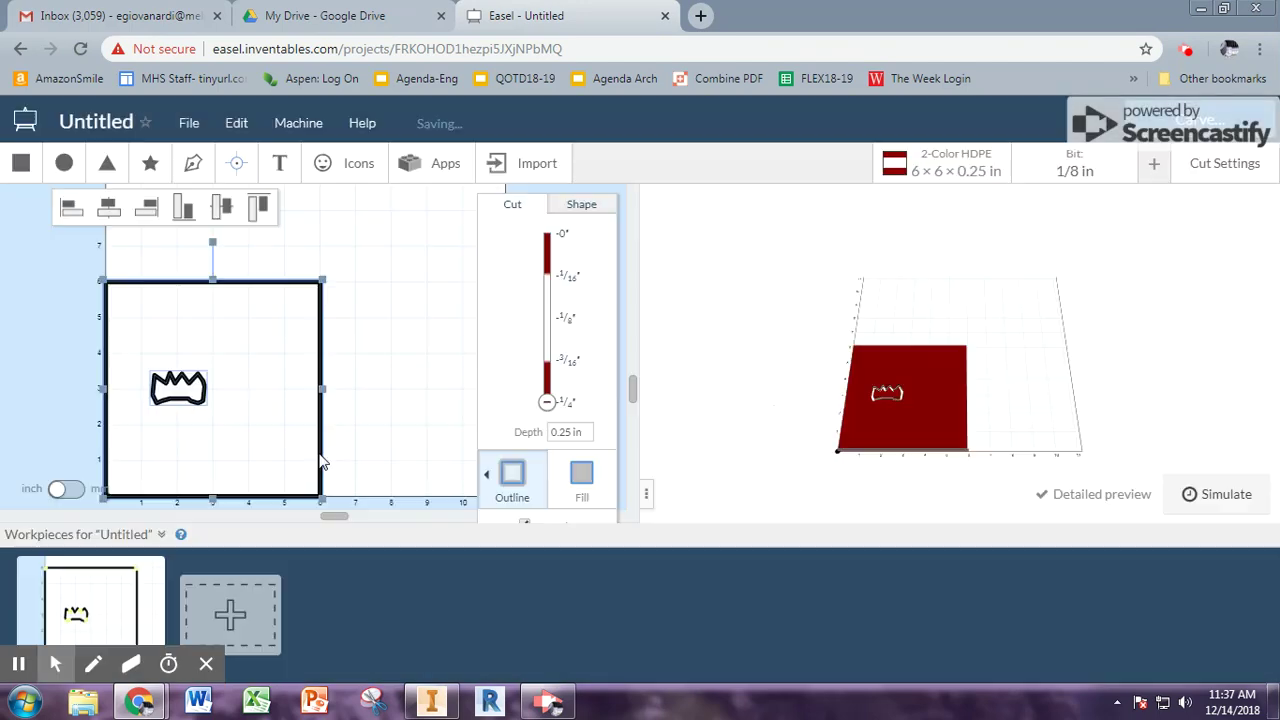
Step: Delete the square border around the crown and zoom in on the canvas
left_click(341, 401)
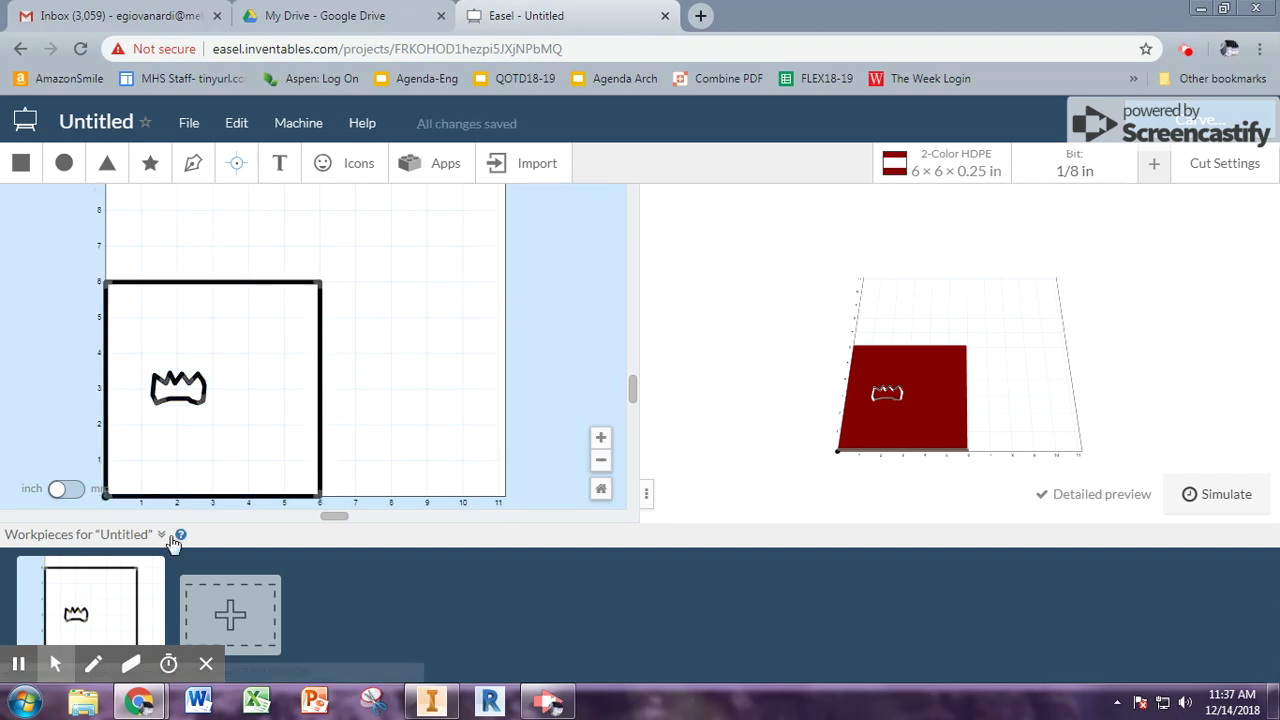
left_click(257, 281)
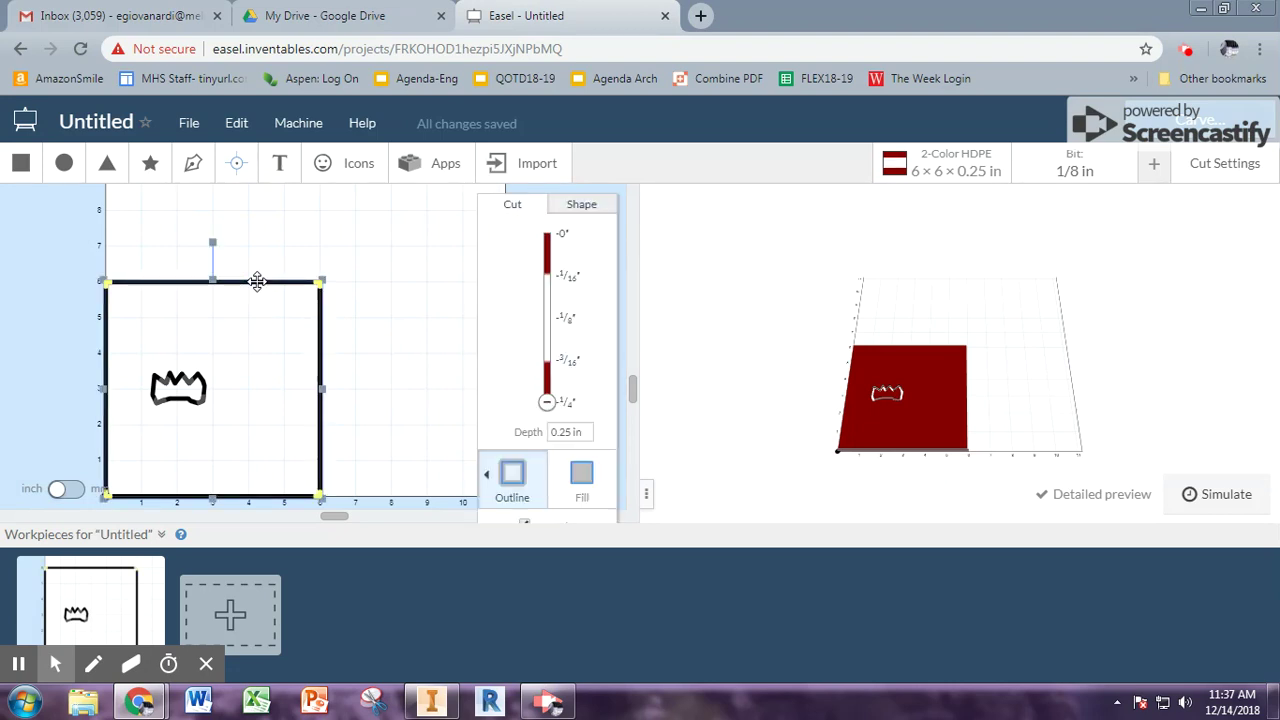
key("Delete")
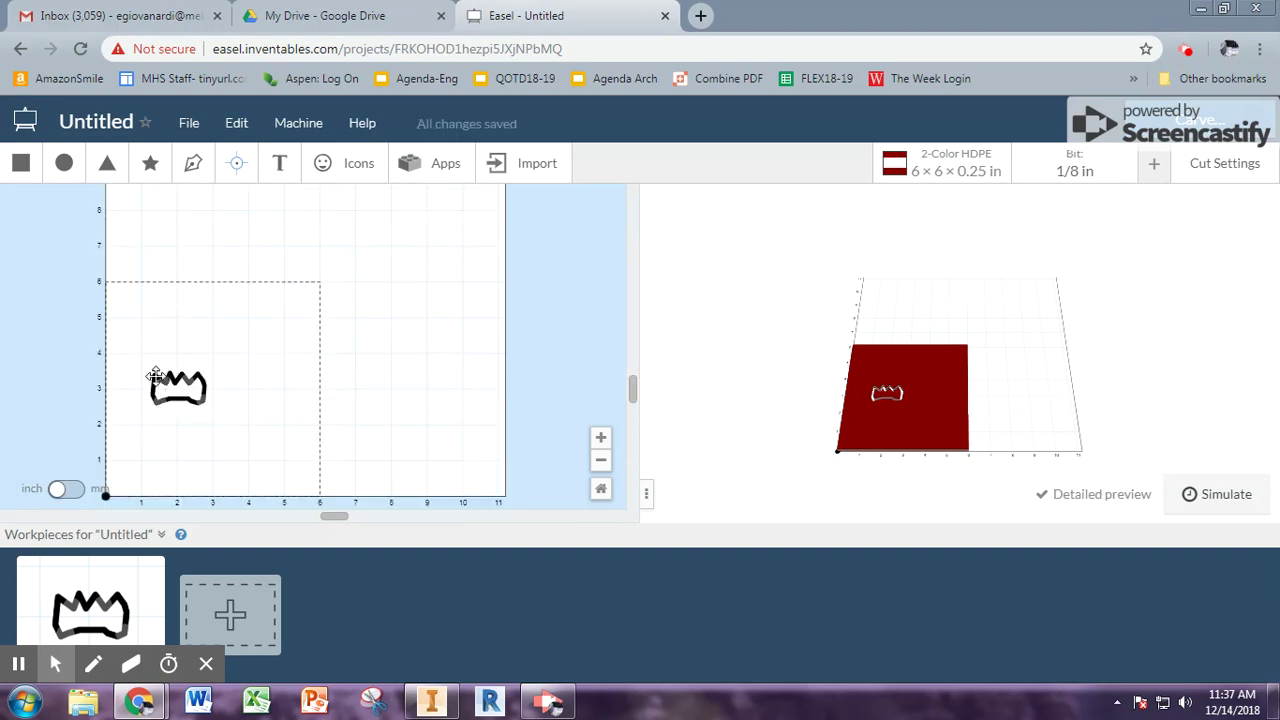
left_click(600, 438)
left_click(600, 440)
scroll(213, 500, "down", 2)
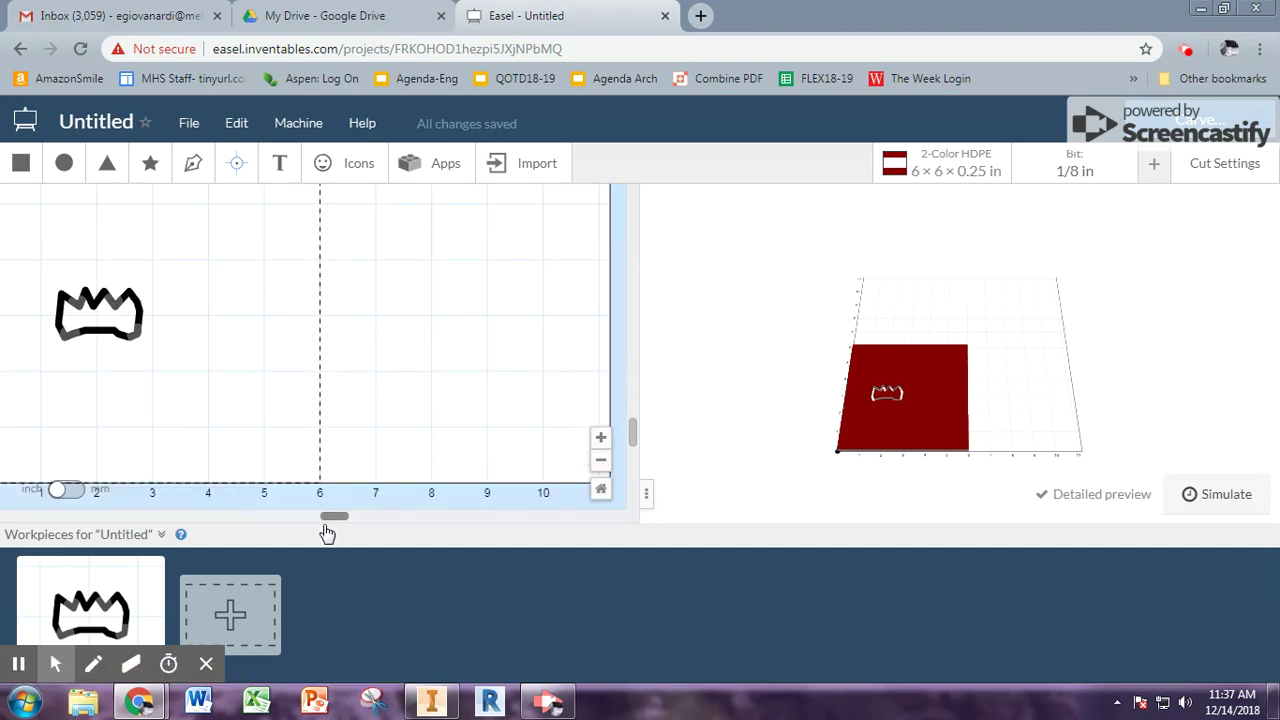
left_click_drag(340, 525, 257, 514)
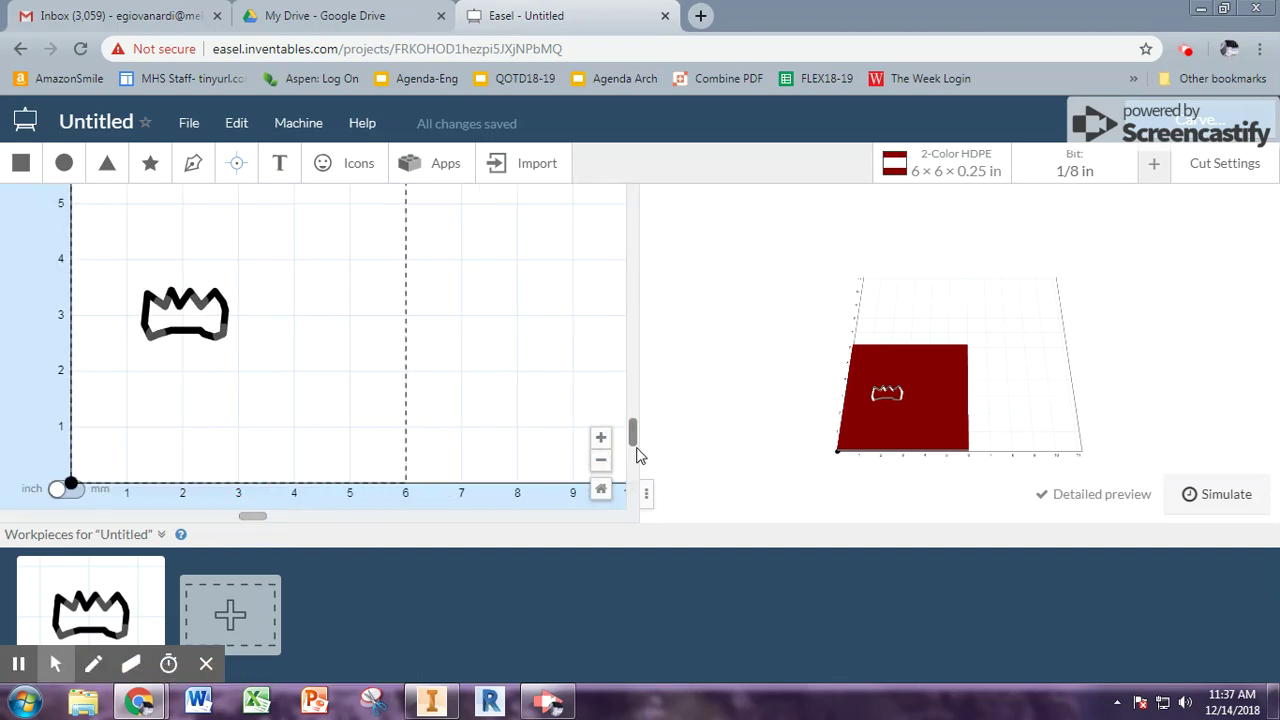
mouse_move(634, 434)
left_mouse_down()
mouse_move(632, 420)
mouse_move(632, 450)
mouse_move(632, 437)
left_mouse_up()
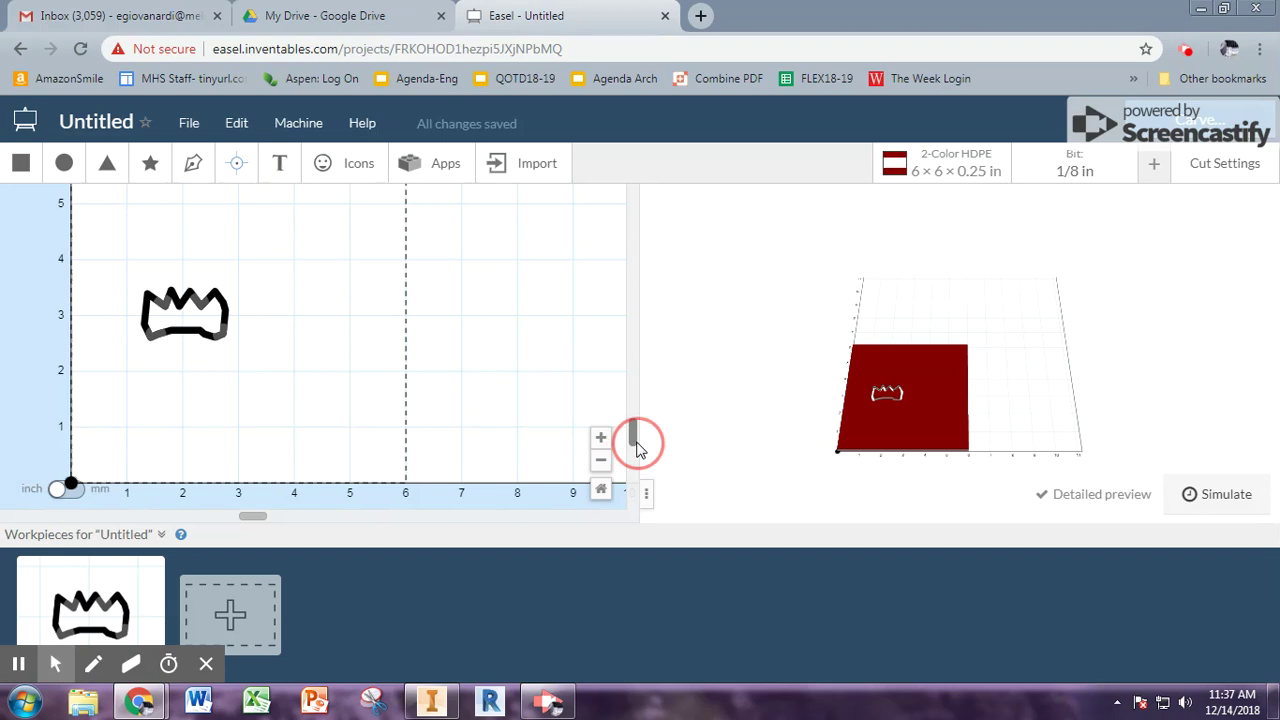
Step: Zoom and tilt the 3D preview to a top-down view of the crown, closing the stray DevTools
scroll(880, 405, "up", 3)
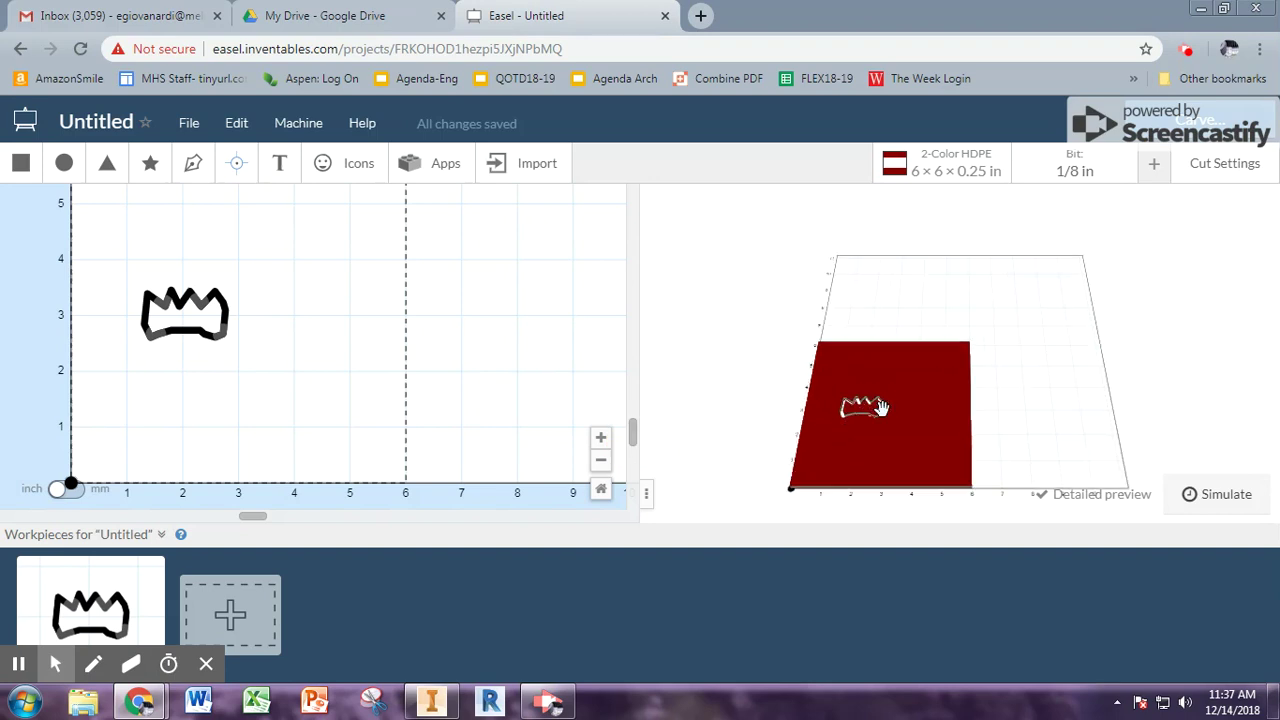
left_click_drag(866, 437, 867, 470)
right_click(879, 495)
left_click(888, 484)
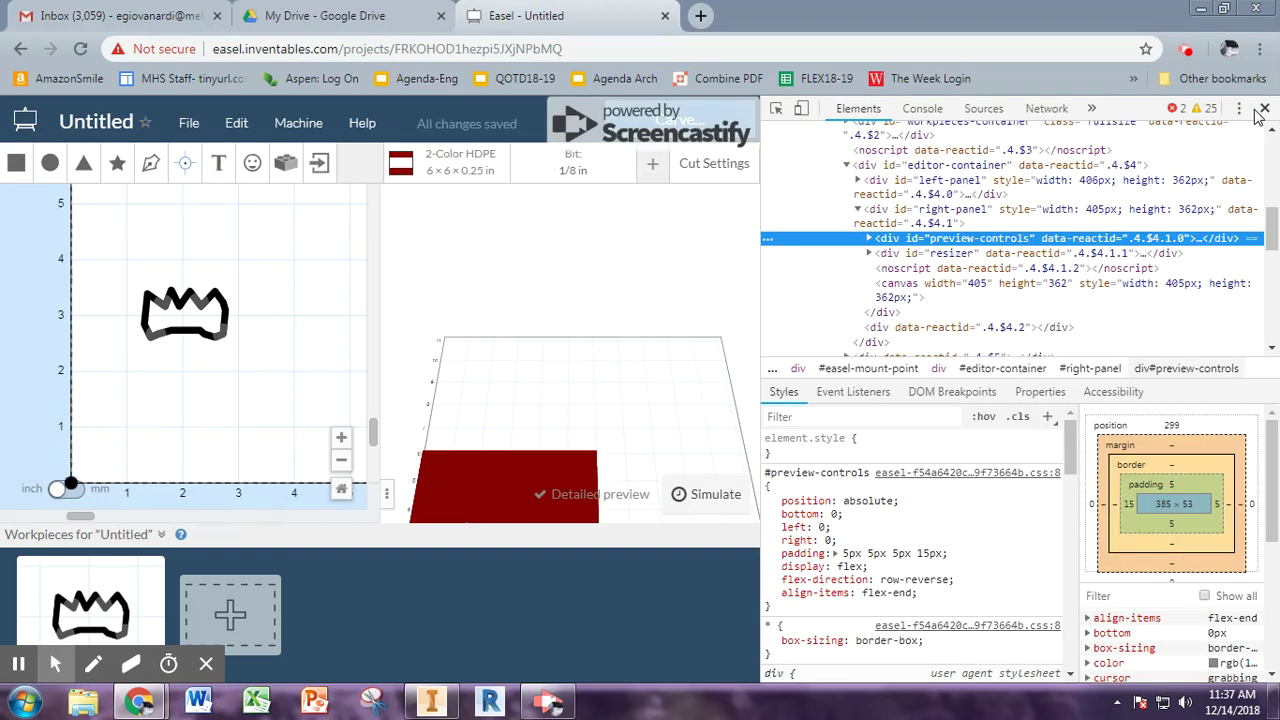
left_click(1264, 109)
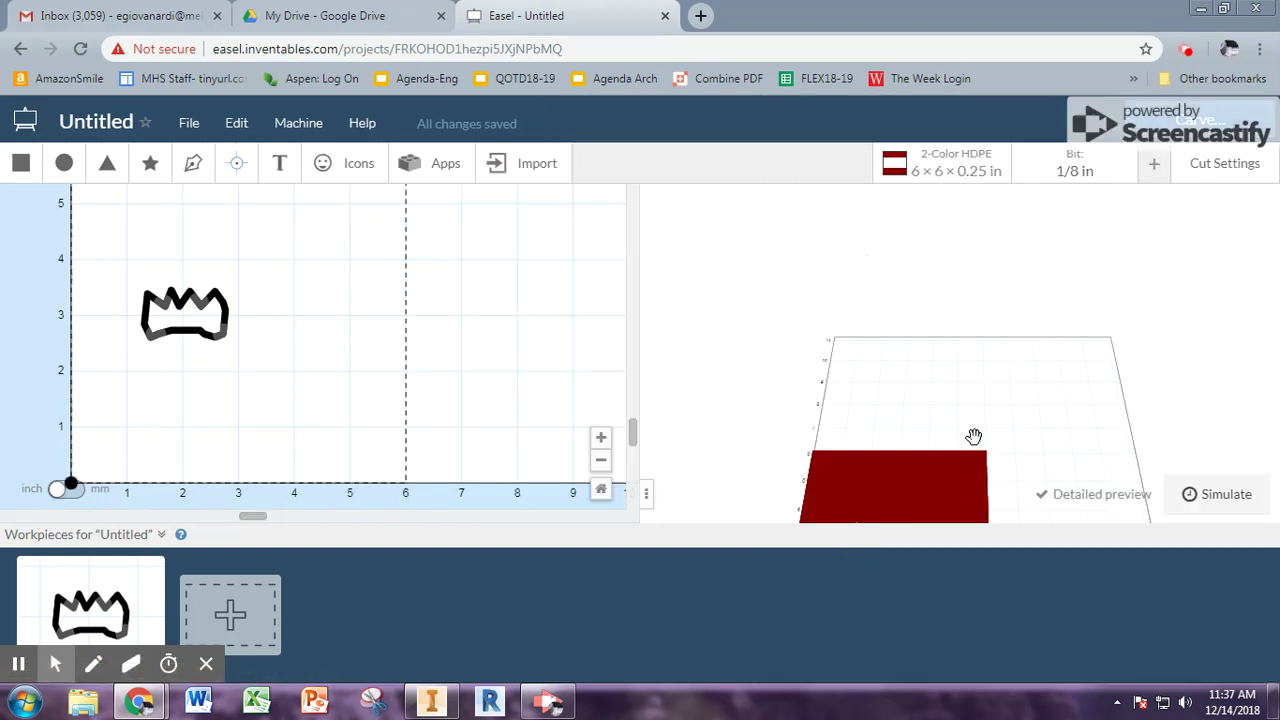
left_click_drag(977, 434, 946, 497)
mouse_move(891, 357)
left_mouse_down()
mouse_move(897, 396)
mouse_move(873, 348)
mouse_move(913, 387)
mouse_move(891, 334)
left_mouse_up()
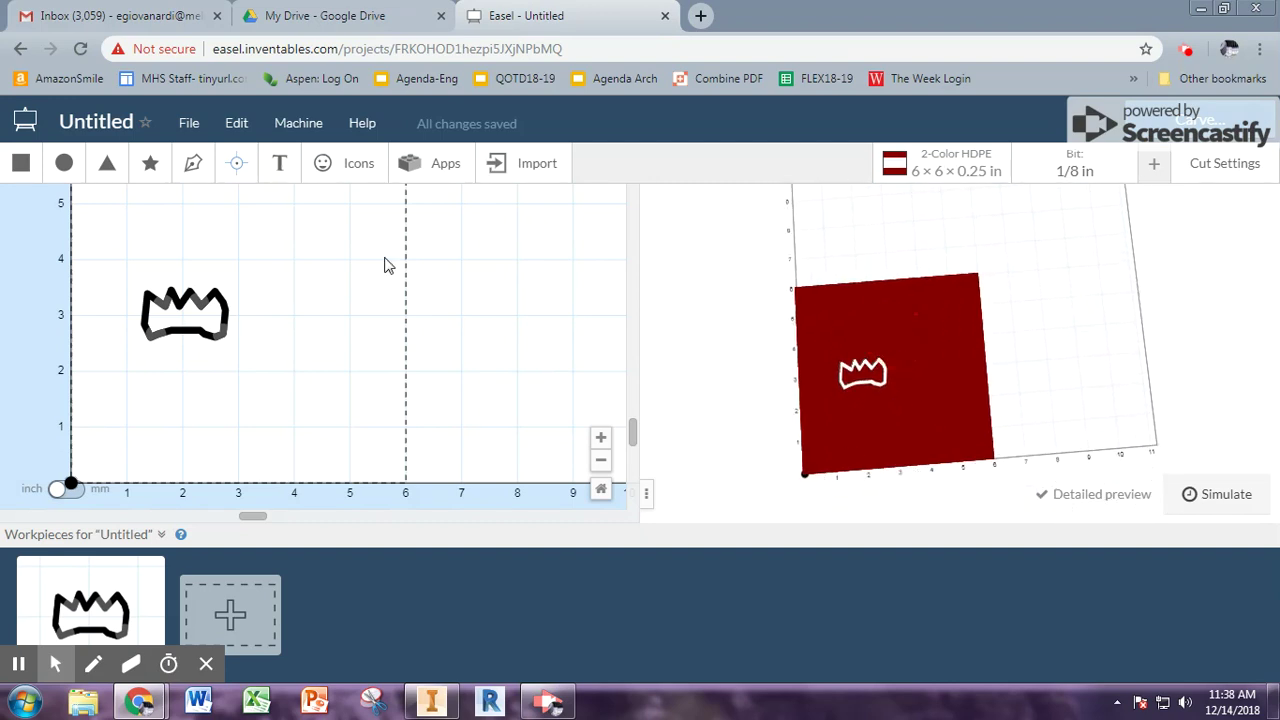
Step: Switch the crown's cut from Fill to Outline, trying On Path and Outside before settling on Inside
left_click(199, 319)
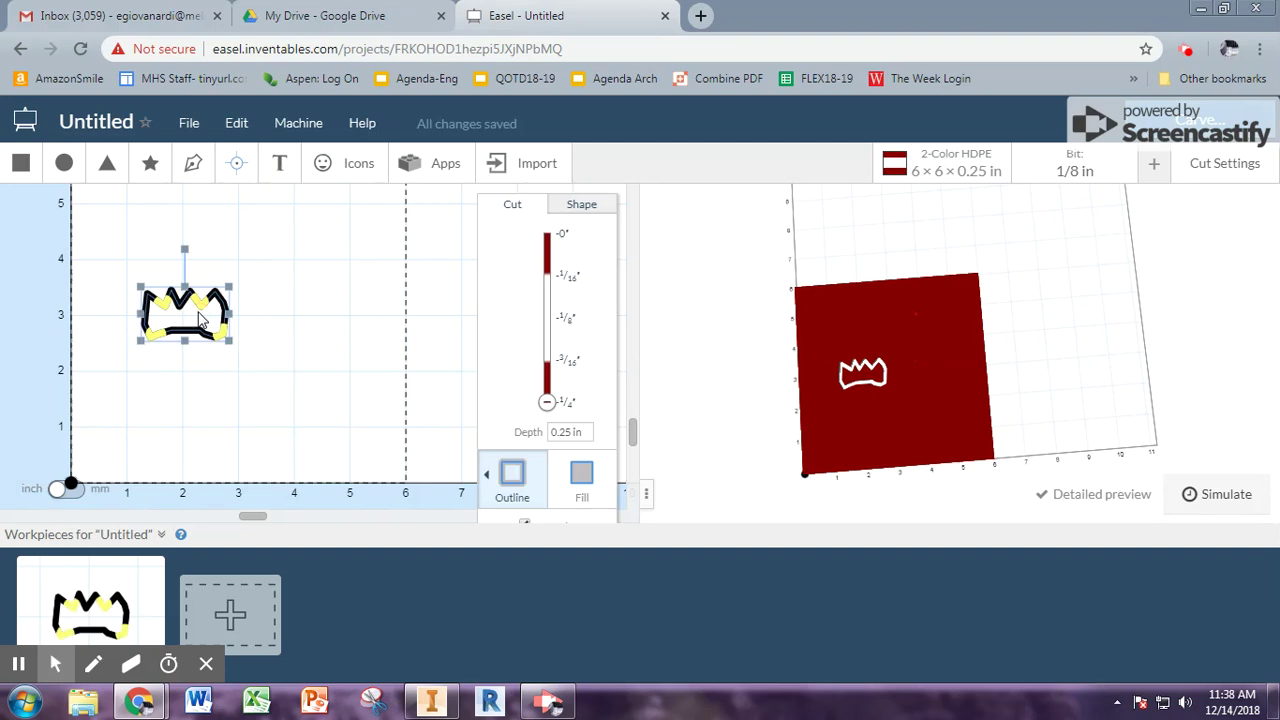
left_click(580, 480)
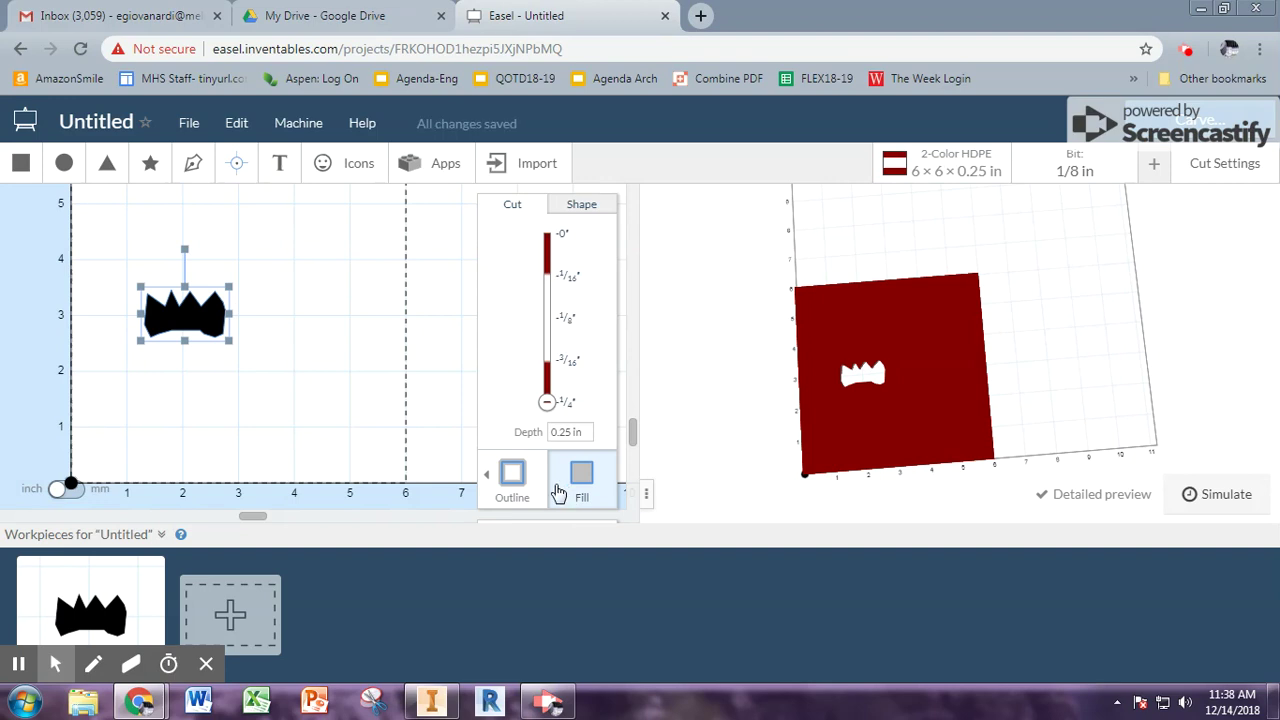
left_click(495, 490)
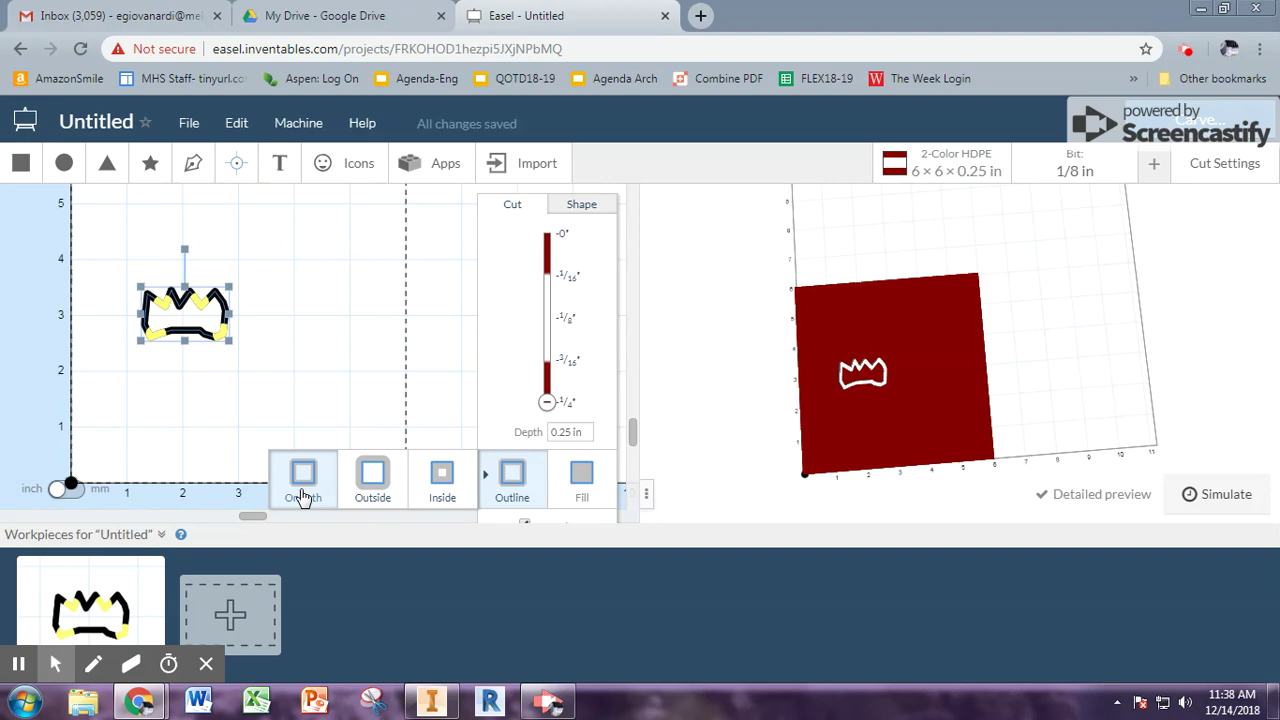
left_click(303, 497)
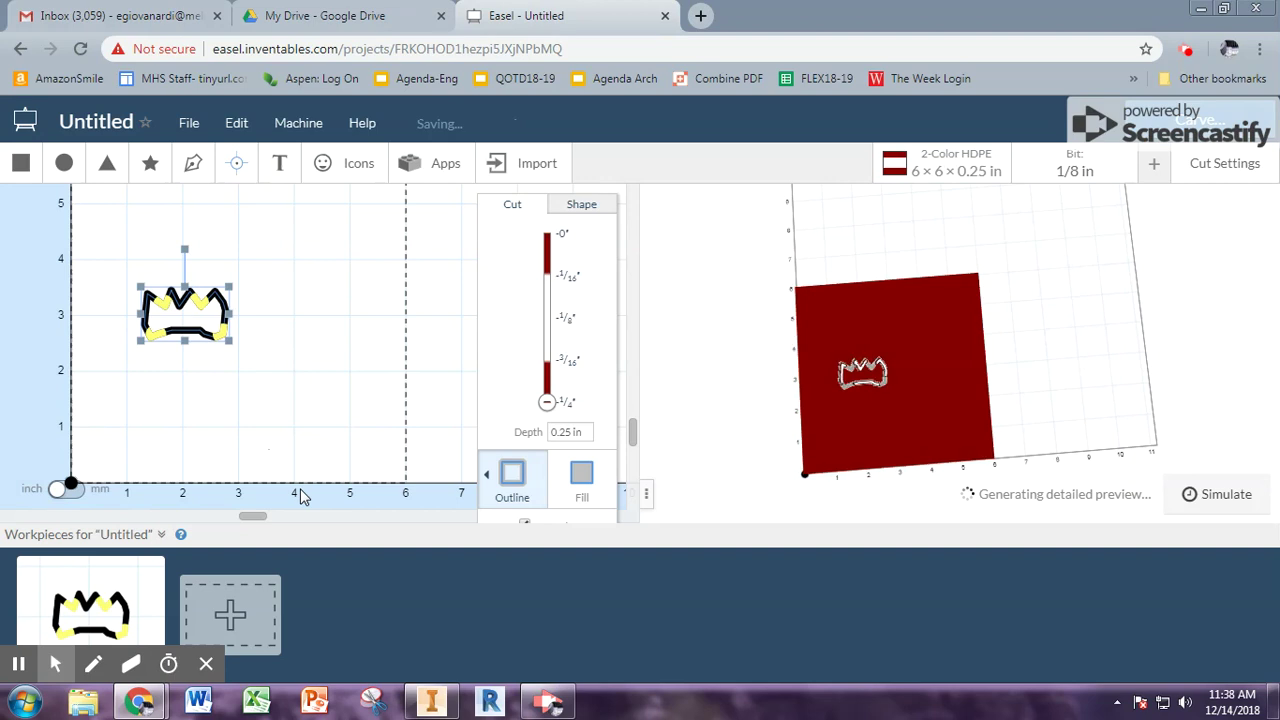
left_click_drag(814, 423, 827, 420)
scroll(806, 449, "up", 4)
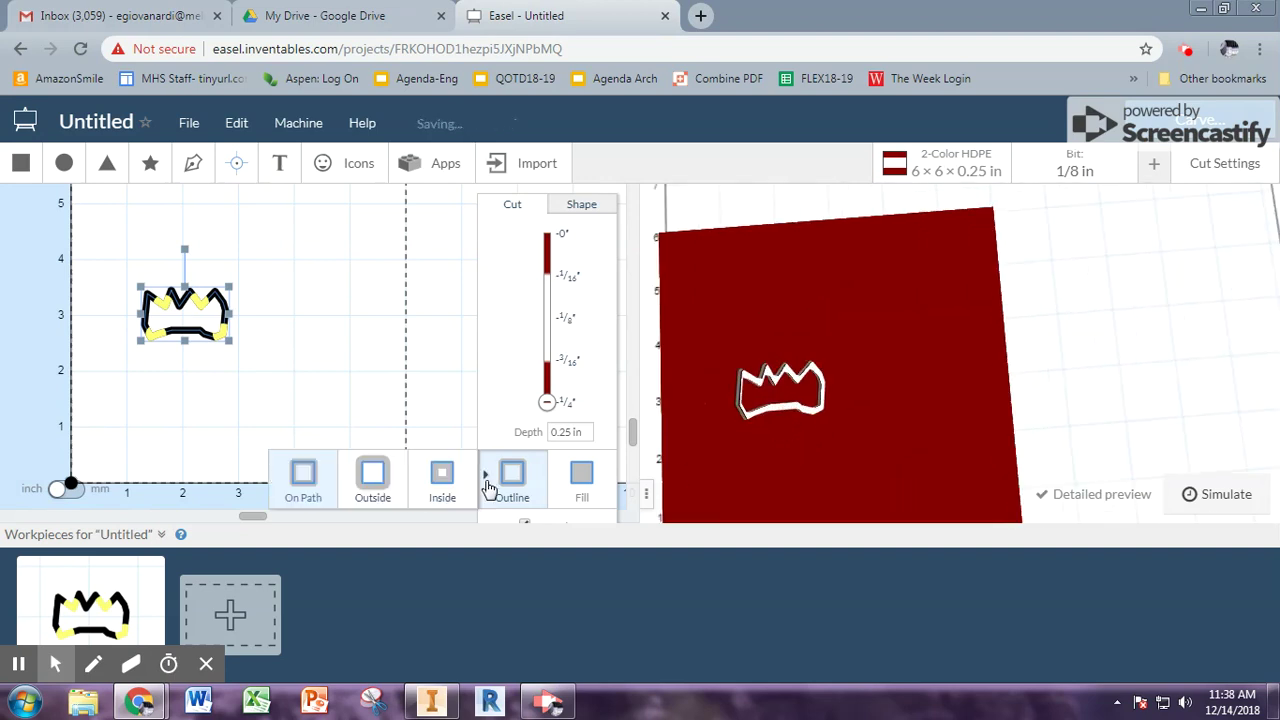
left_click(376, 500)
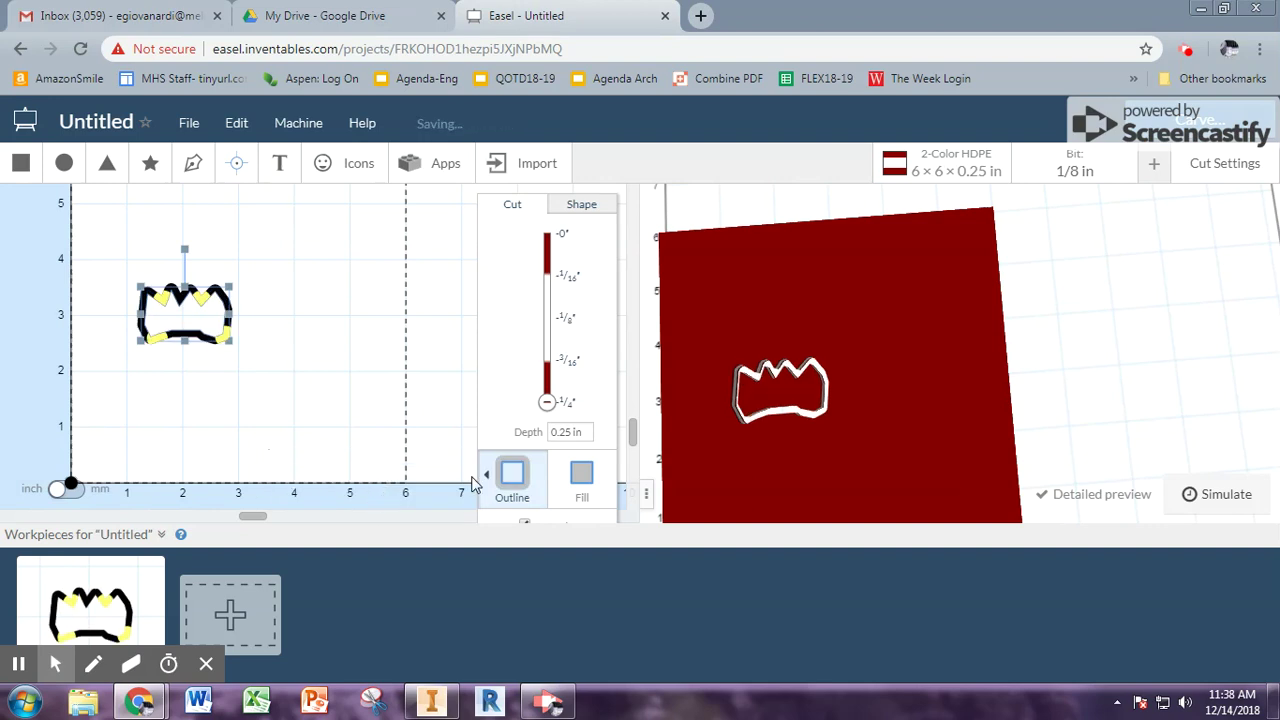
left_click(513, 478)
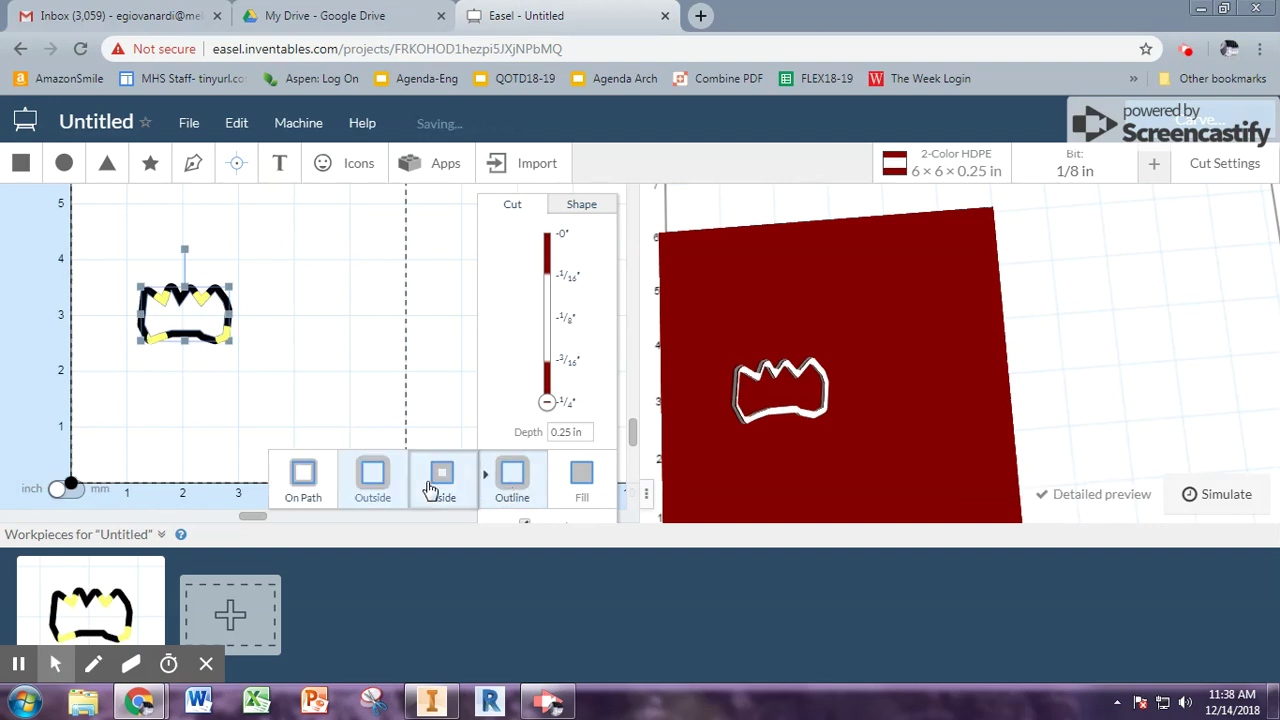
left_click(430, 490)
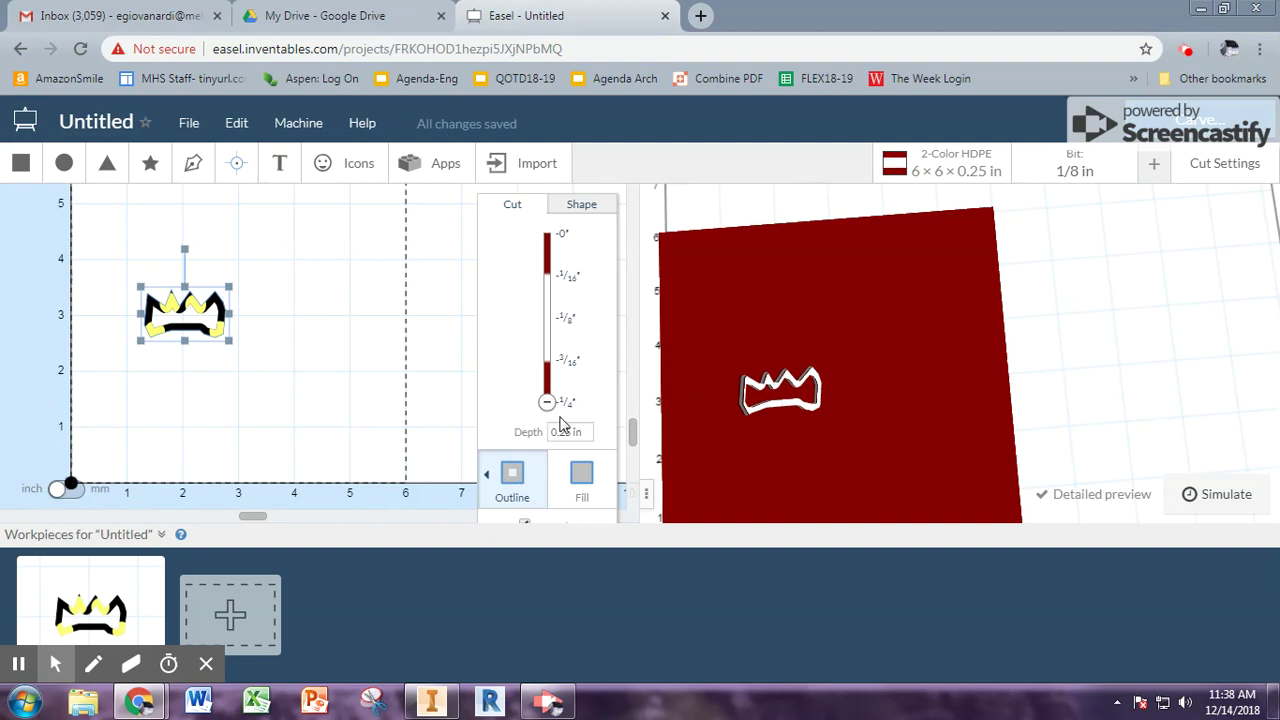
Step: Reduce the crown outline's cut depth from 0.25 in to about 0.088 in
left_click(571, 433)
key("Return")
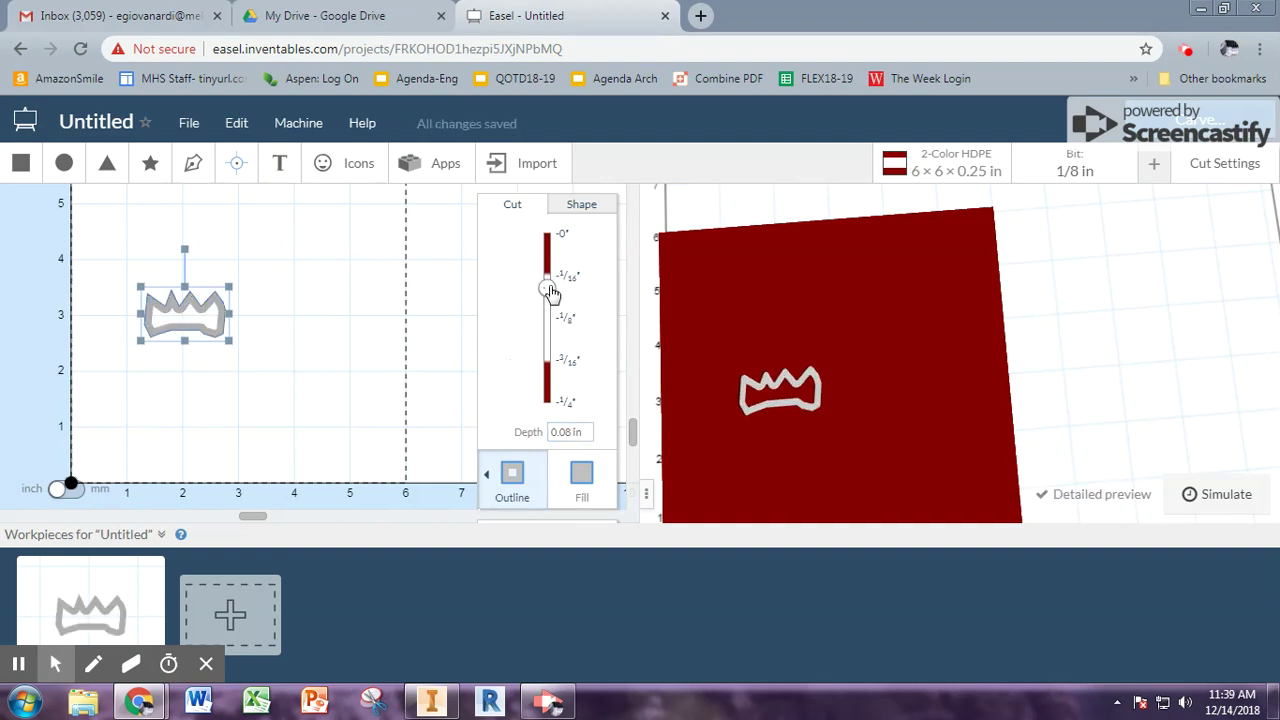
mouse_move(549, 292)
left_mouse_down()
mouse_move(548, 264)
mouse_move(549, 355)
mouse_move(549, 297)
left_mouse_up()
Step: Change the crown outline to an Outside cut and simulate the carve
left_click(506, 486)
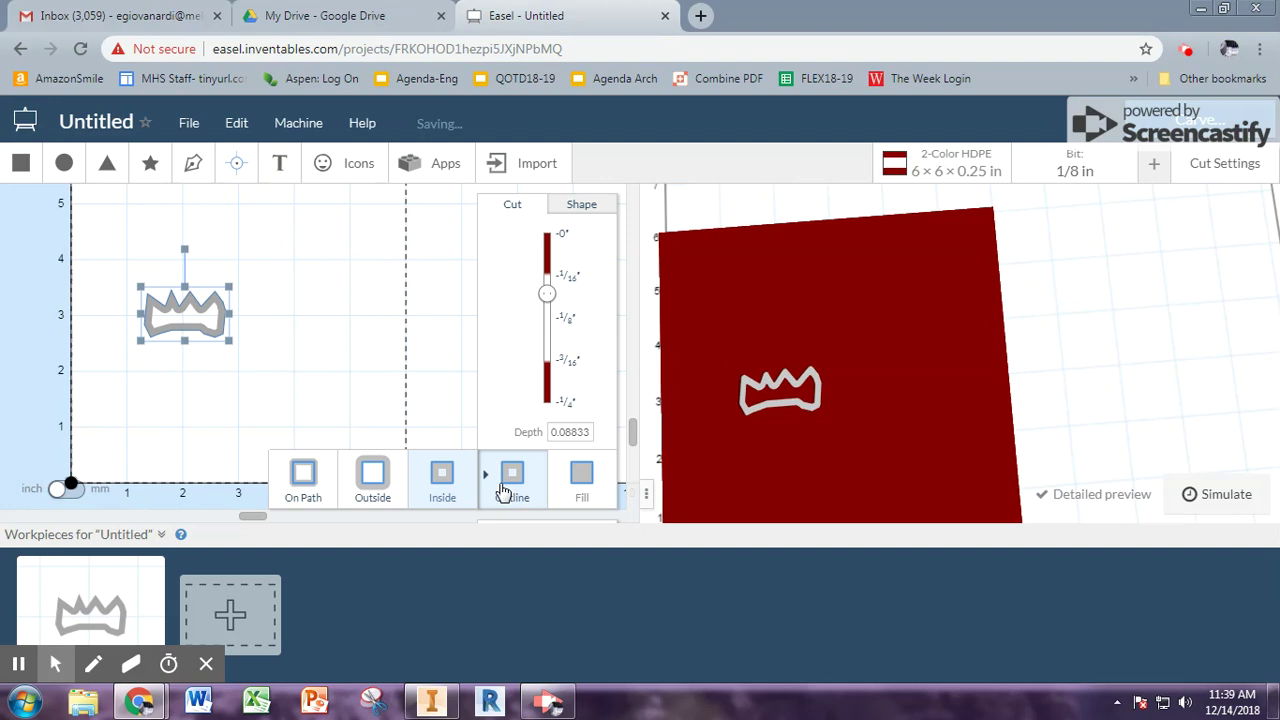
left_click(368, 488)
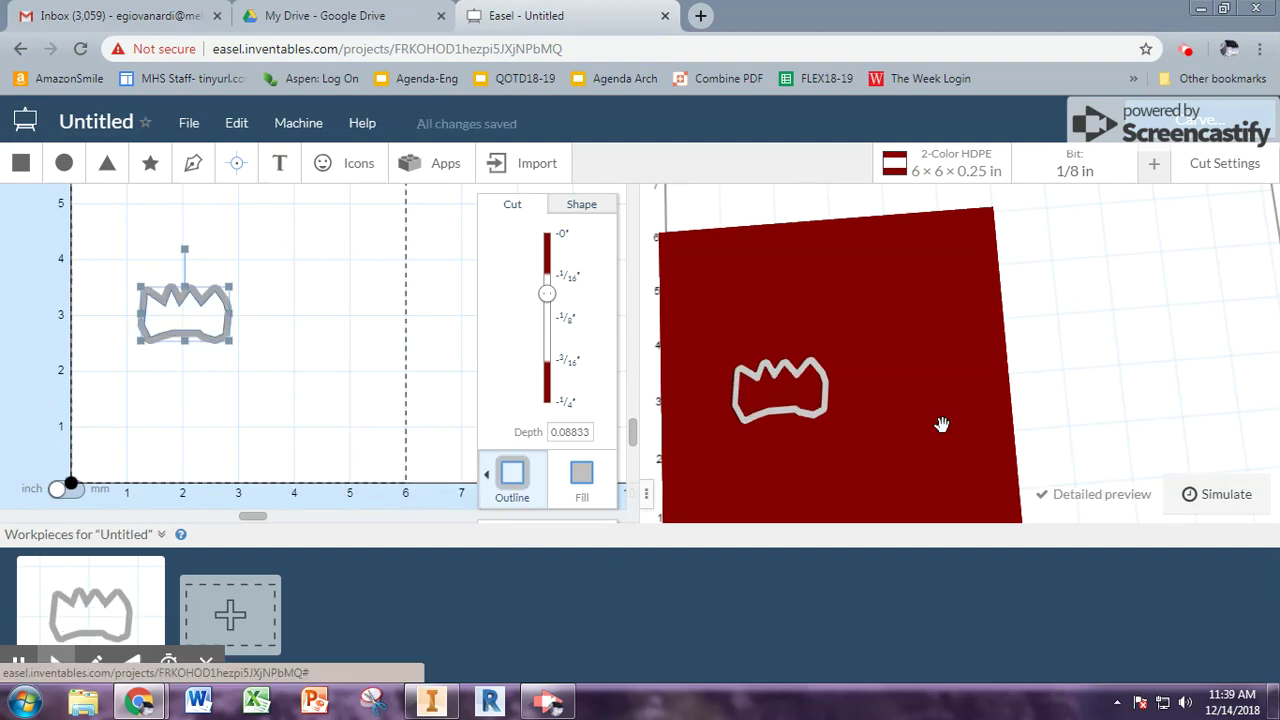
scroll(925, 430, "down", 3)
left_click(1212, 498)
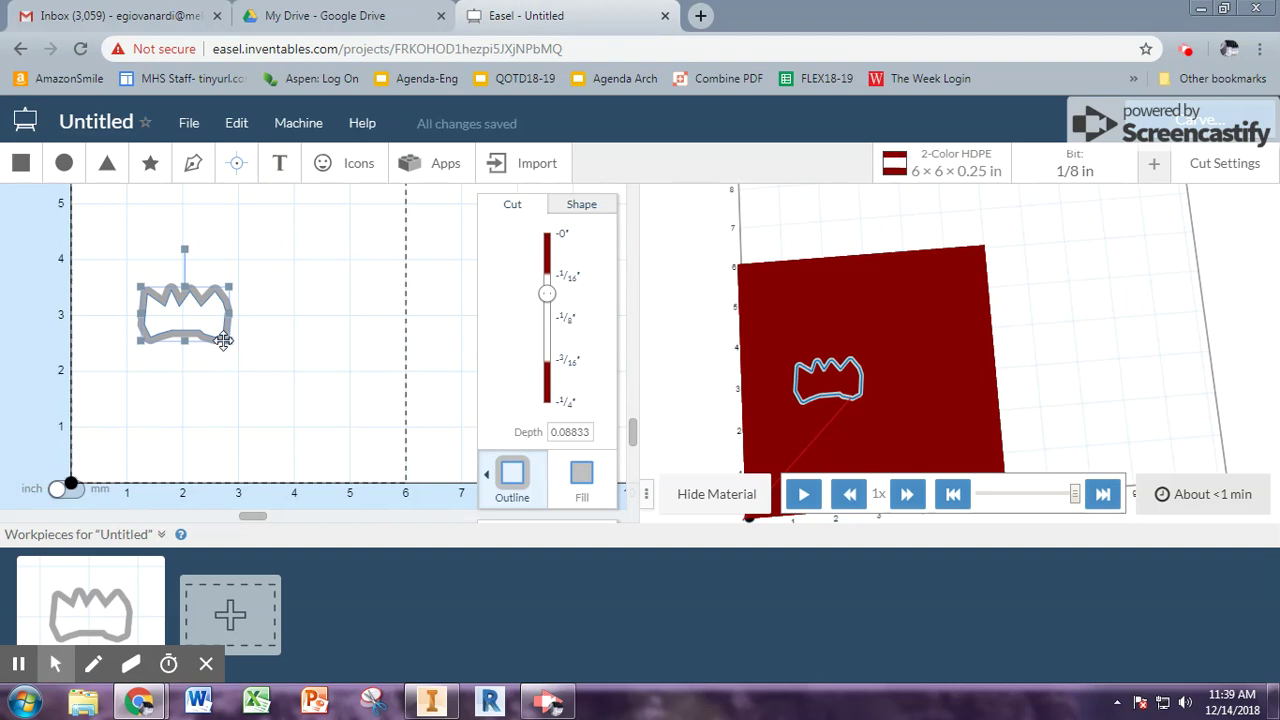
left_click(449, 164)
Step: Search the app library for 'offset' and open the Offsetter app
left_click(466, 176)
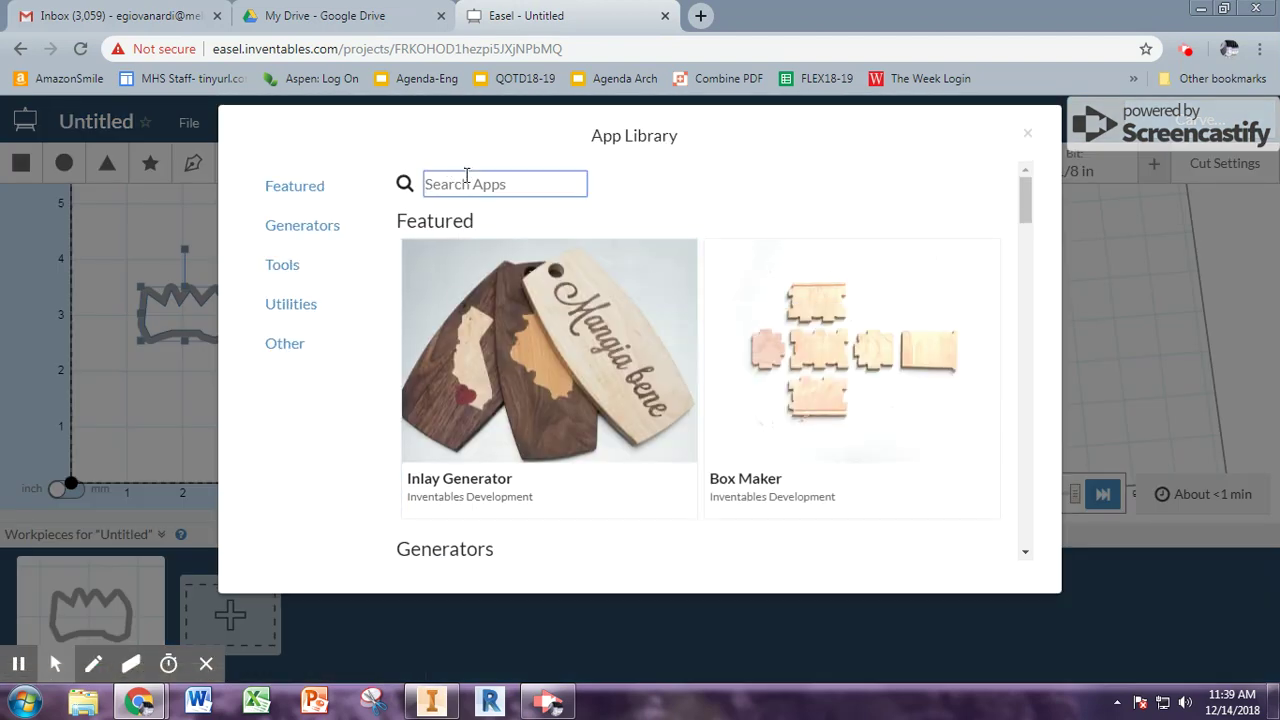
type("offset")
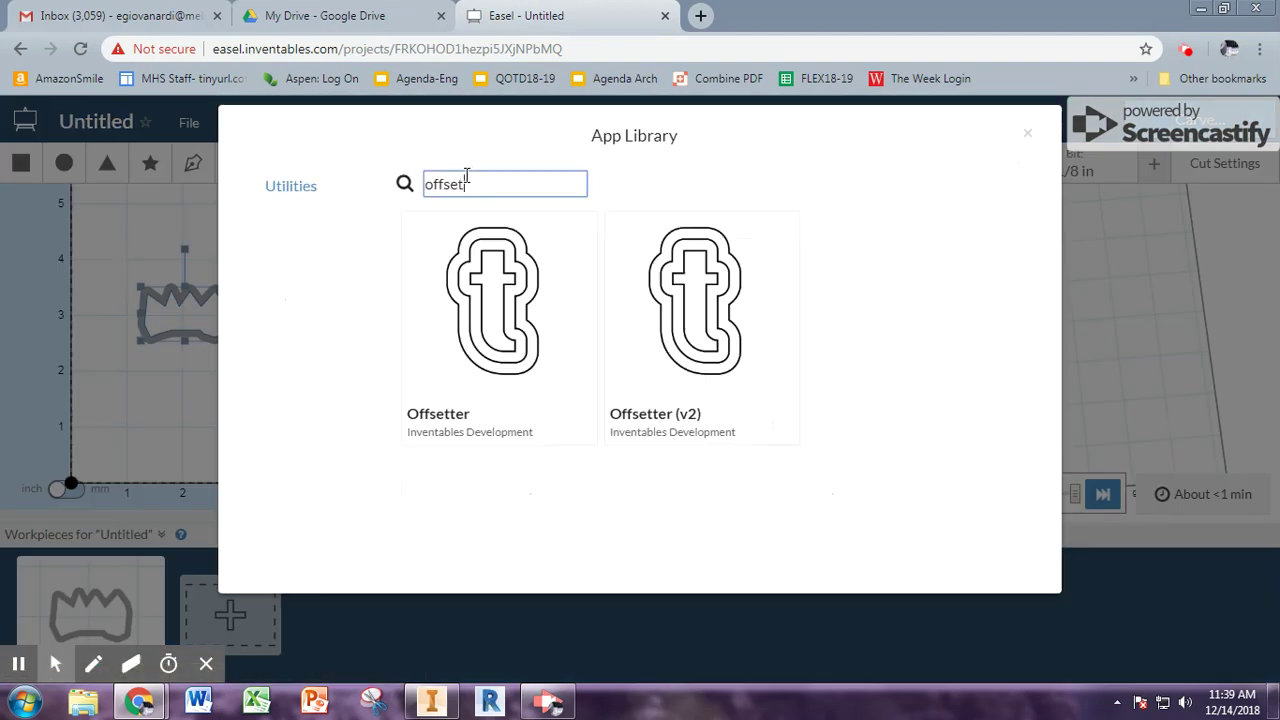
left_click(483, 265)
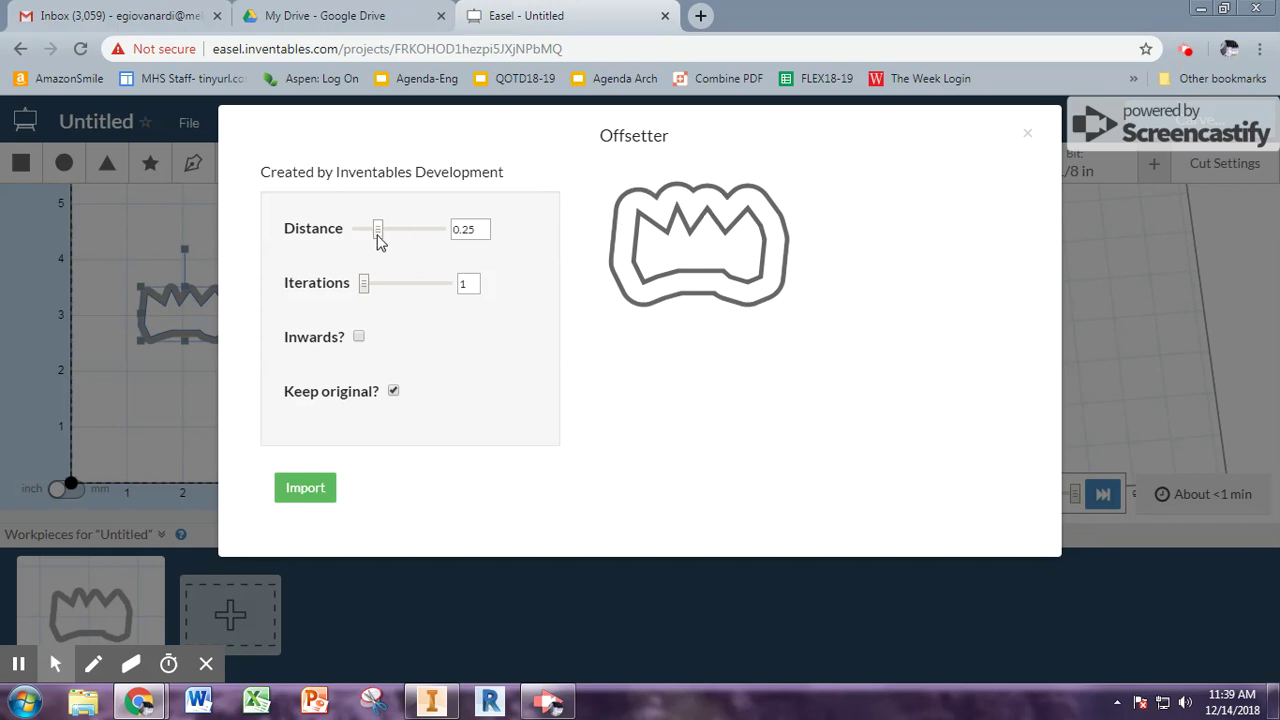
Step: Set Offsetter distance to 0.04 and iterations to 3, with Keep original? unchecked
mouse_move(378, 238)
left_mouse_down()
mouse_move(410, 234)
mouse_move(363, 234)
left_mouse_up()
left_click(365, 283)
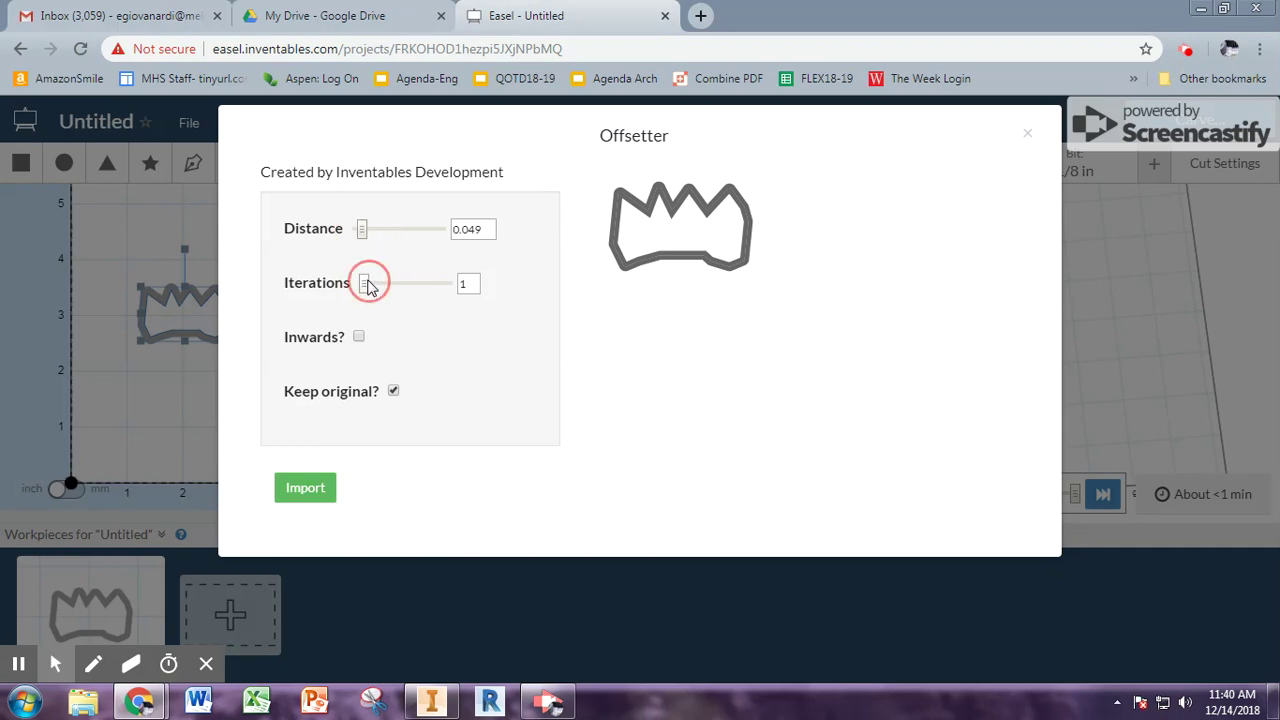
left_click(411, 283)
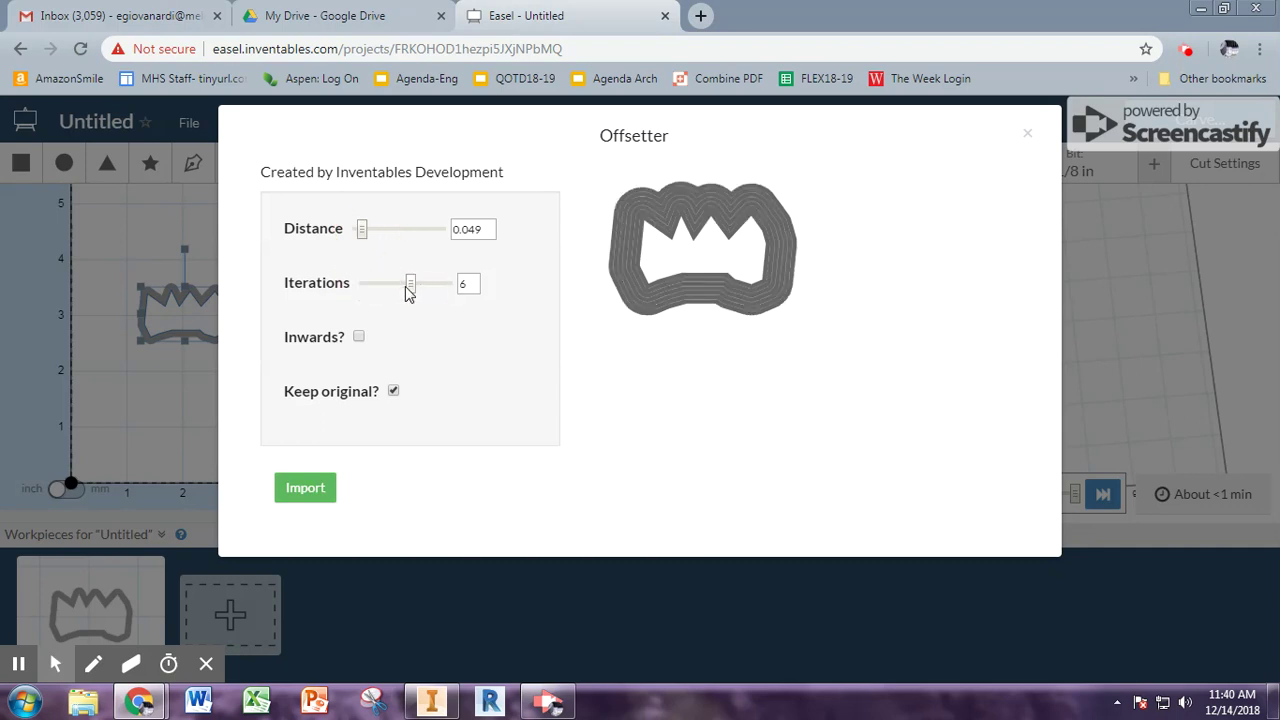
left_click_drag(406, 286, 385, 288)
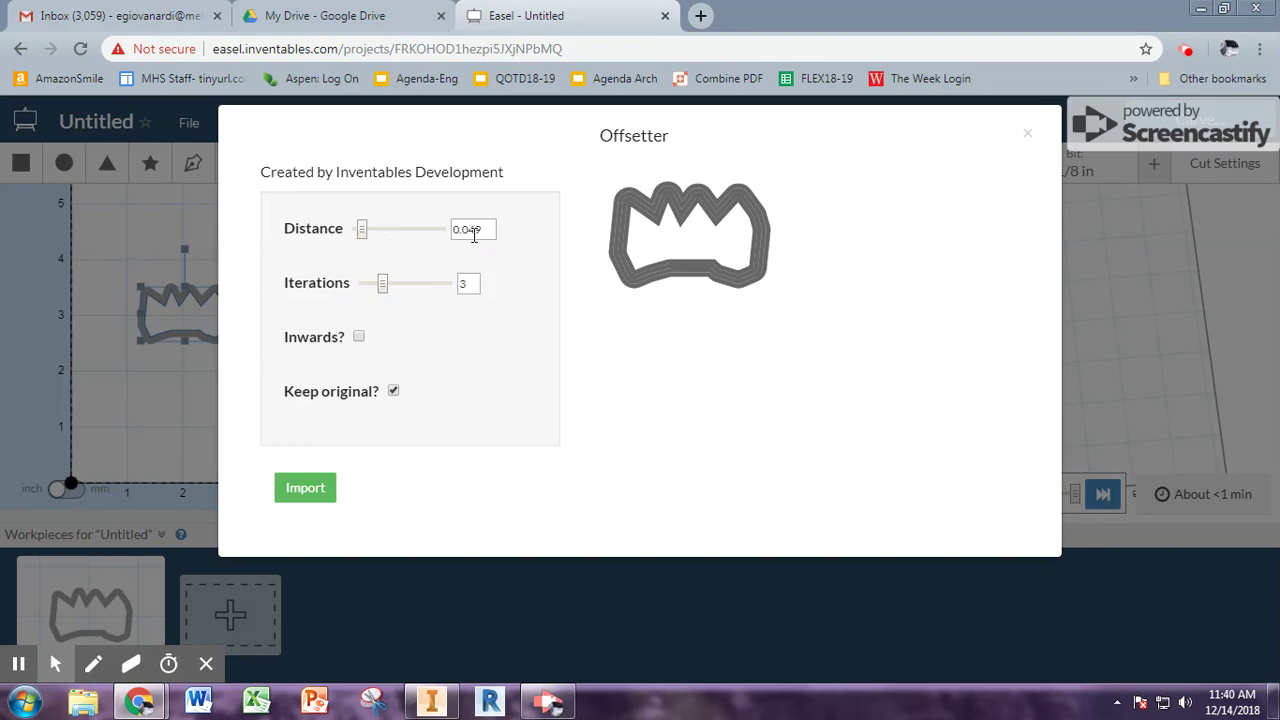
left_click(476, 231)
left_click(467, 278)
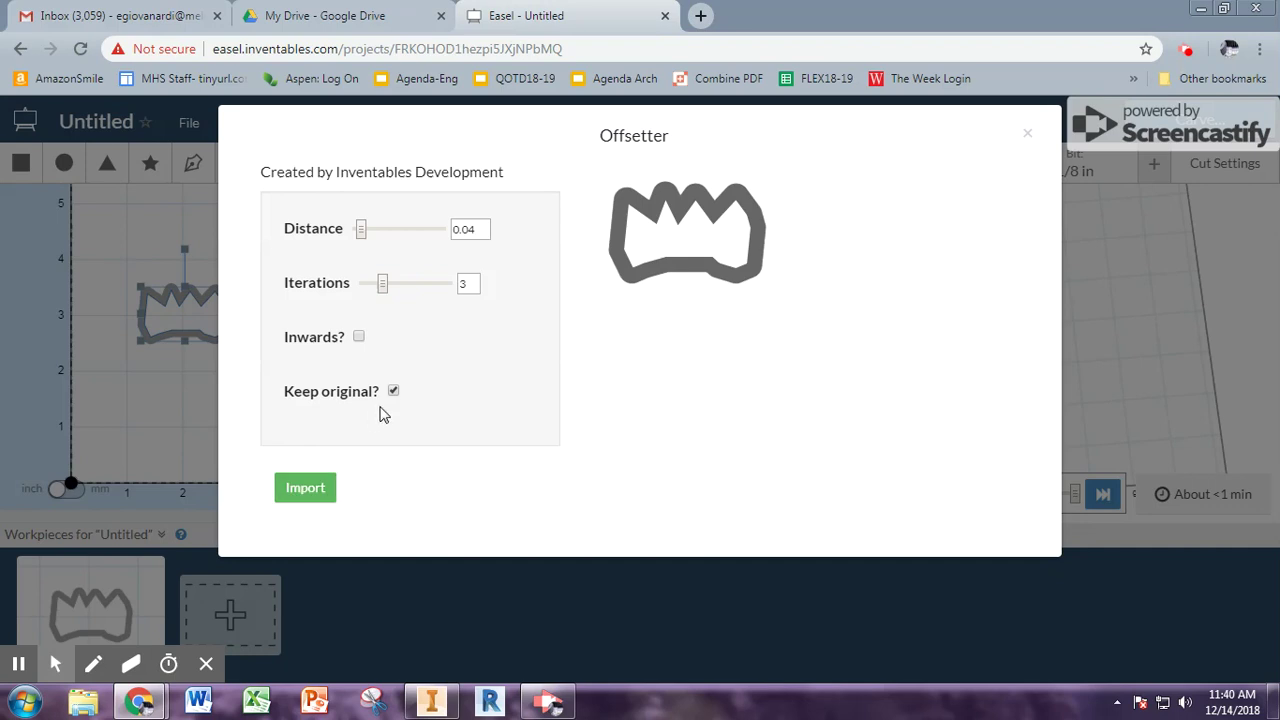
left_click(393, 391)
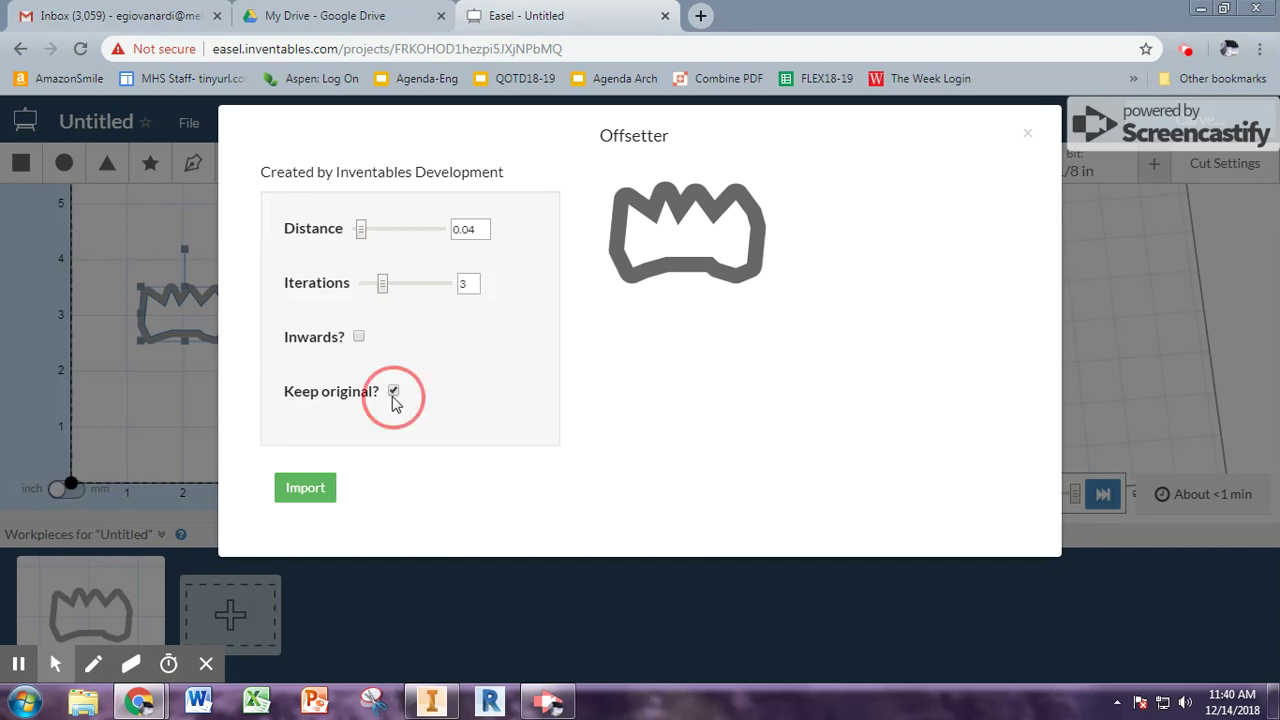
Step: Import the offset crown from the Offsetter and drag it up onto the tile
left_click(325, 493)
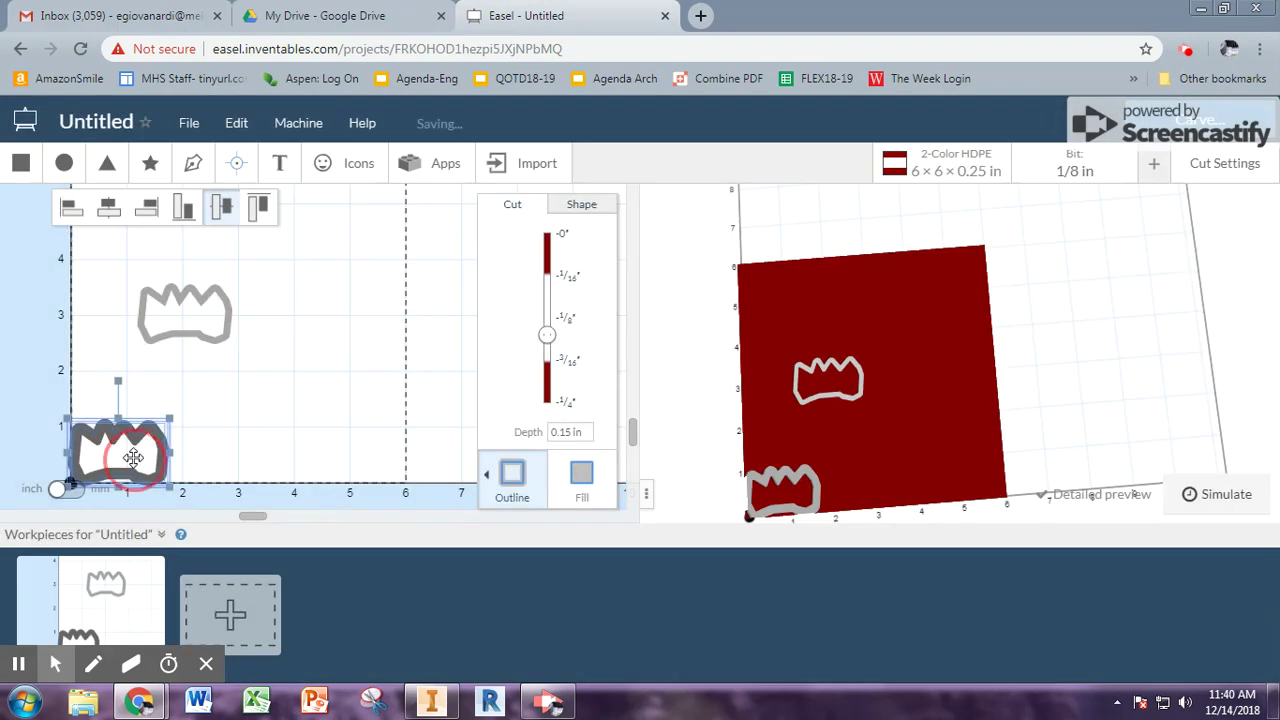
left_click_drag(130, 456, 261, 402)
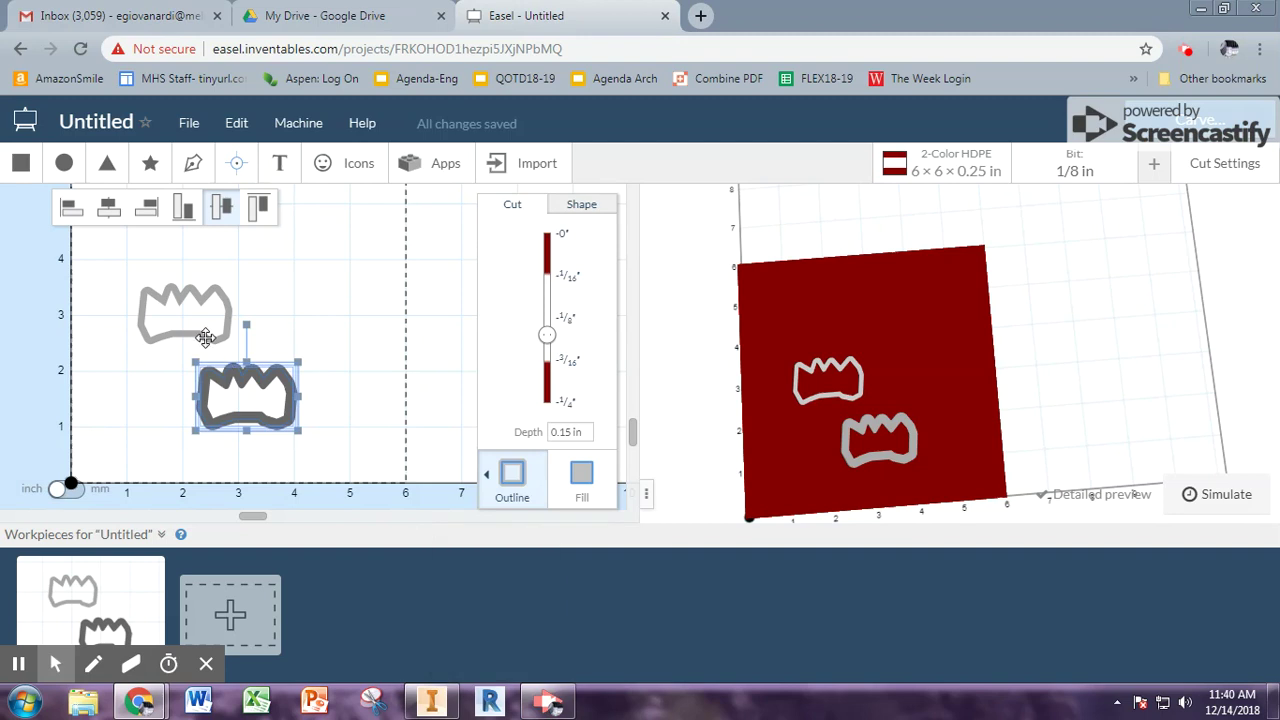
Step: Anchor the offset crown at its centre and position it at X 3 in, Y 3 in
left_click(562, 213)
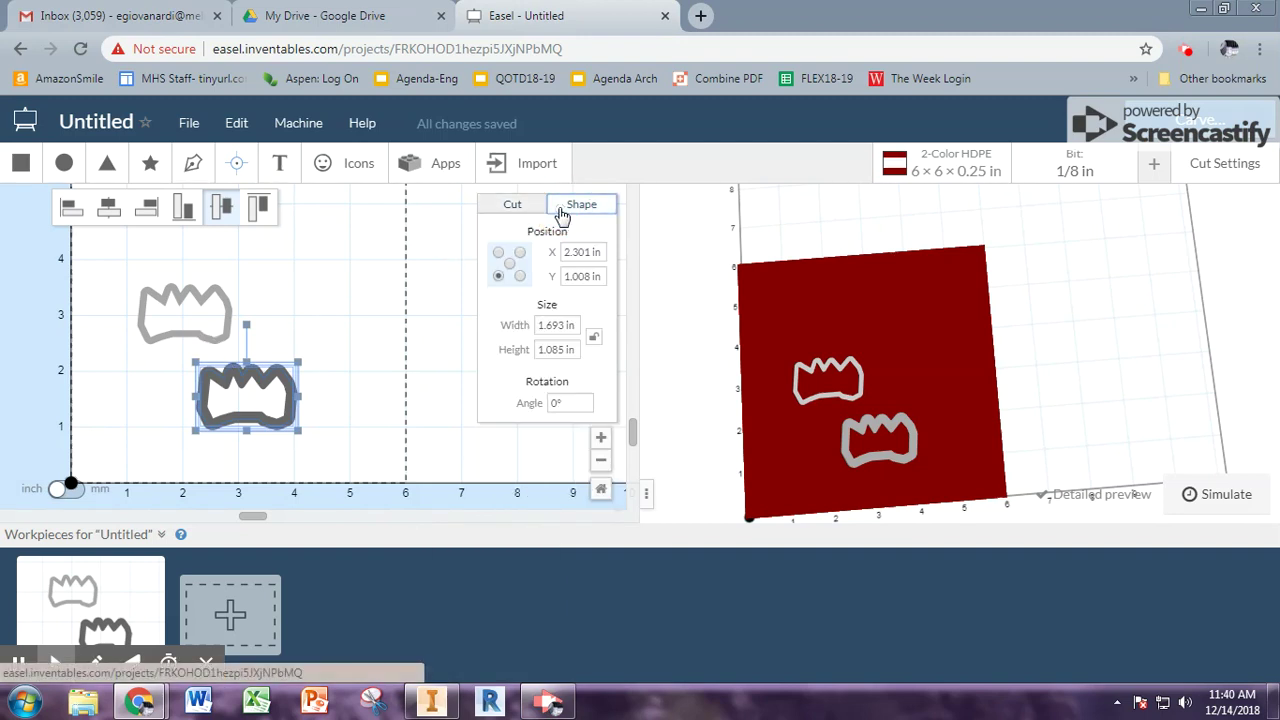
left_click(510, 265)
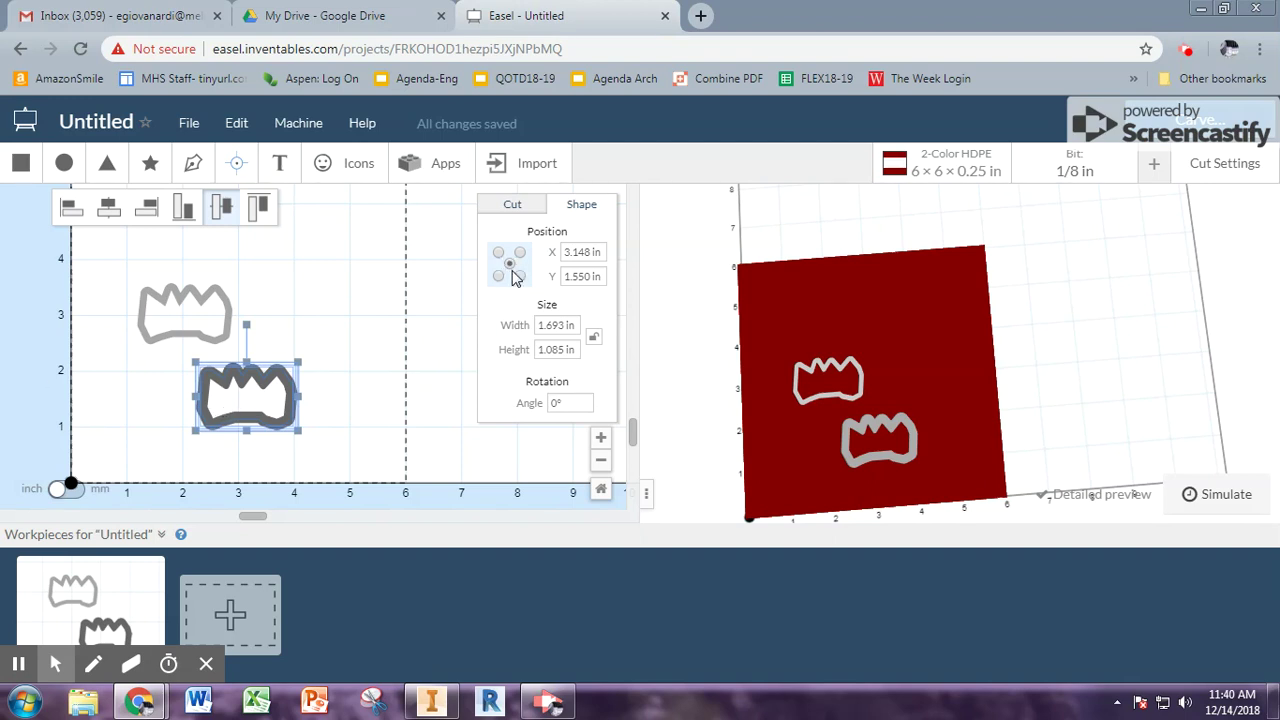
double_click(590, 252)
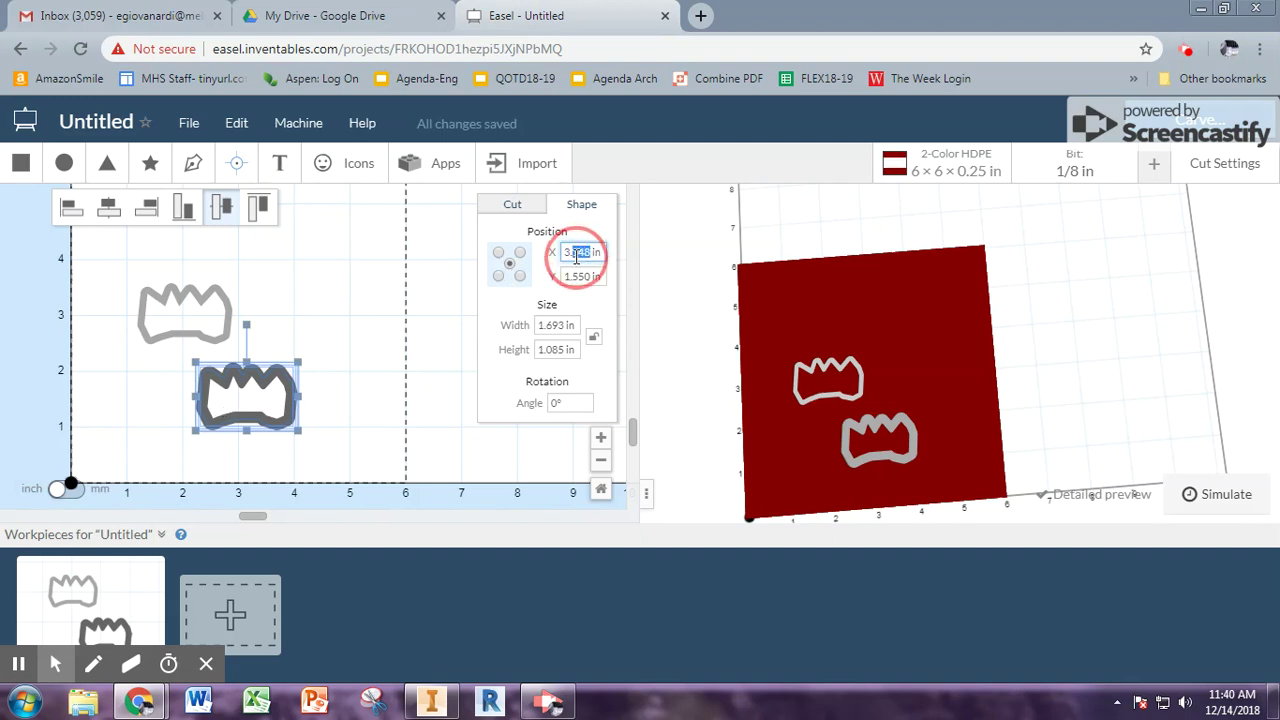
type("3")
key("Tab")
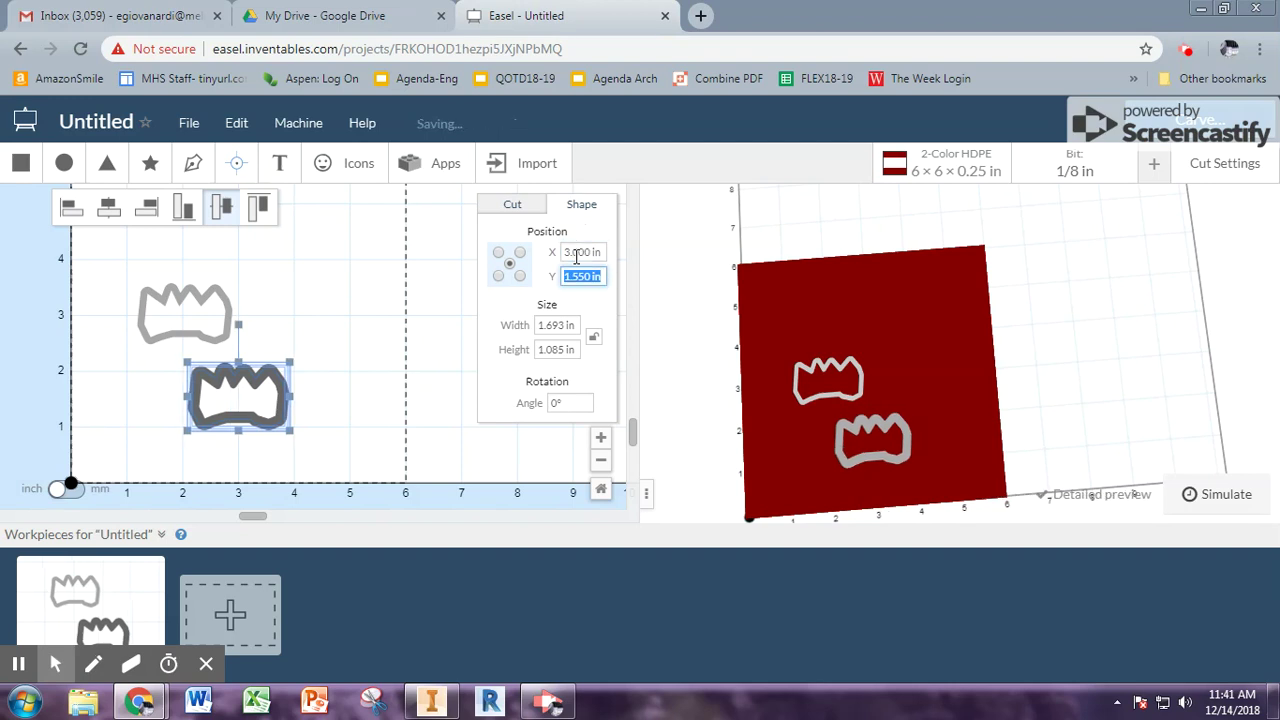
type("3")
key("Tab")
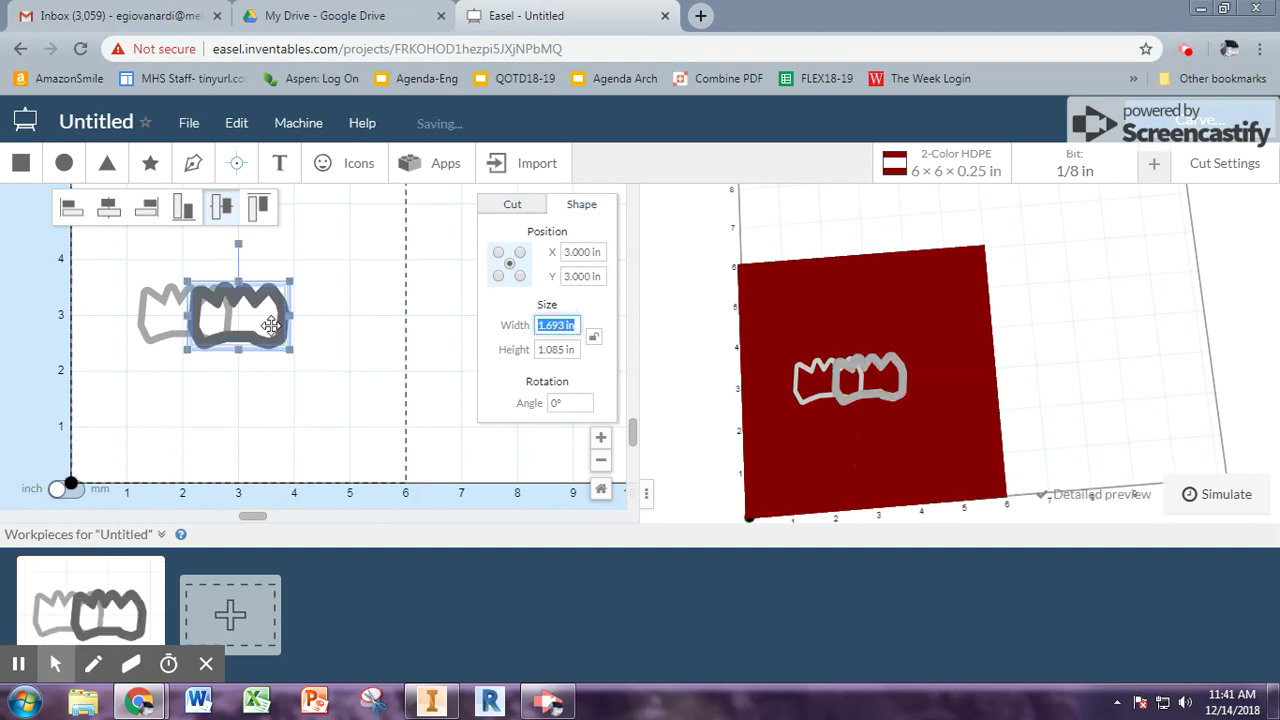
left_click(142, 346)
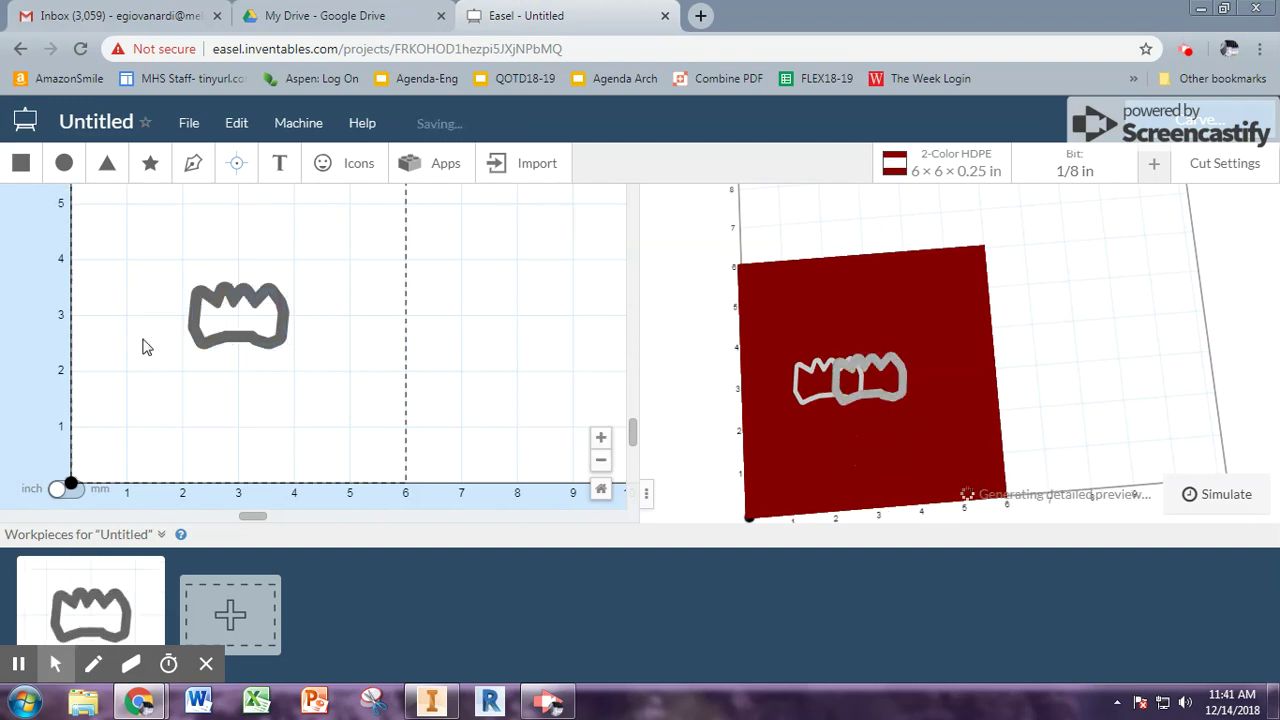
left_click_drag(890, 413, 890, 451)
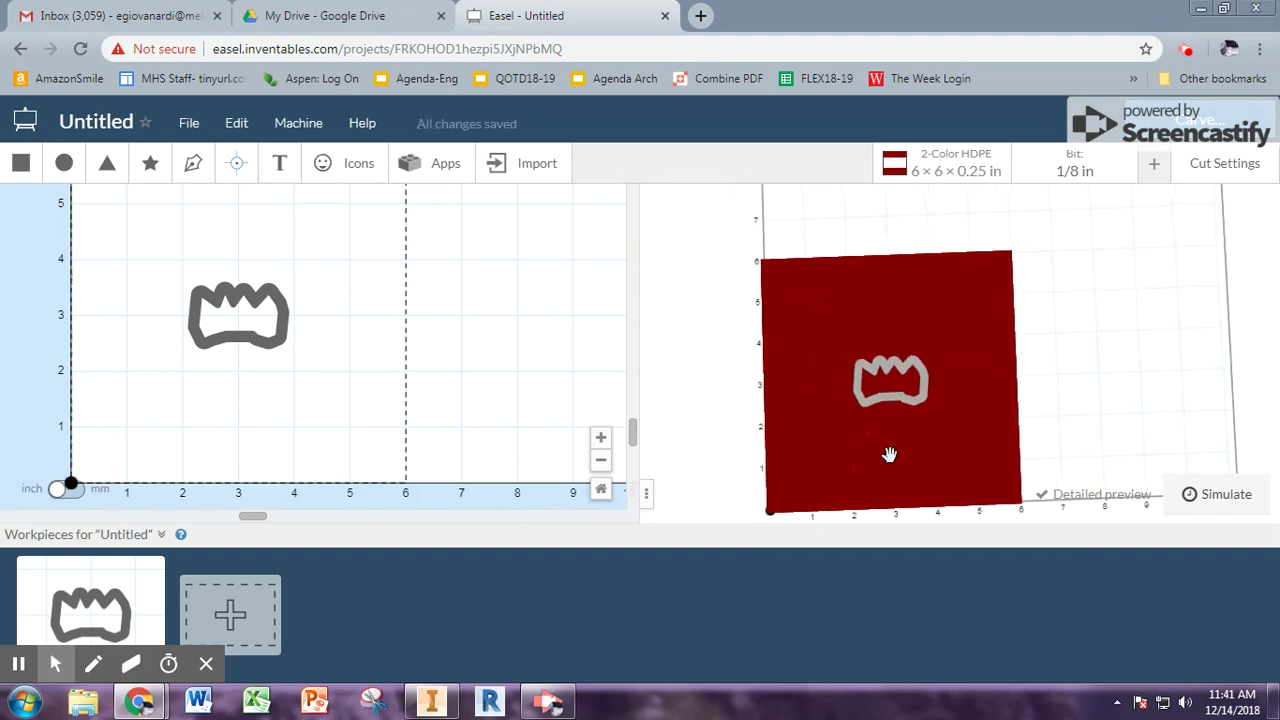